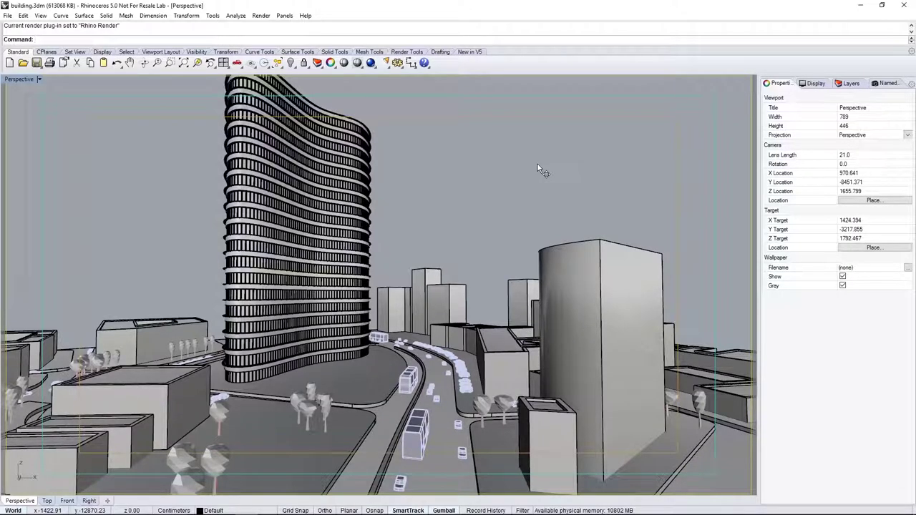
# Make V-Ray for Rhino the current renderer from the Render menu.
pyautogui.click(260, 15)
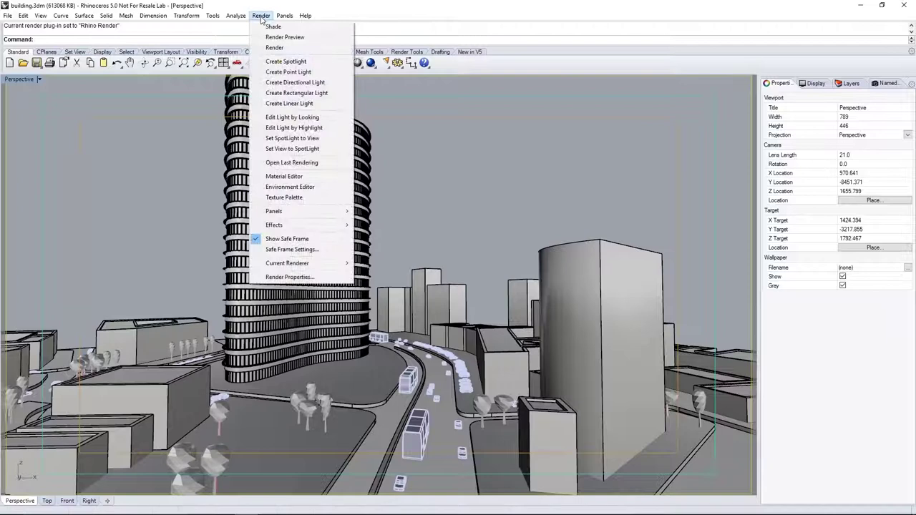
pyautogui.moveTo(306, 266)
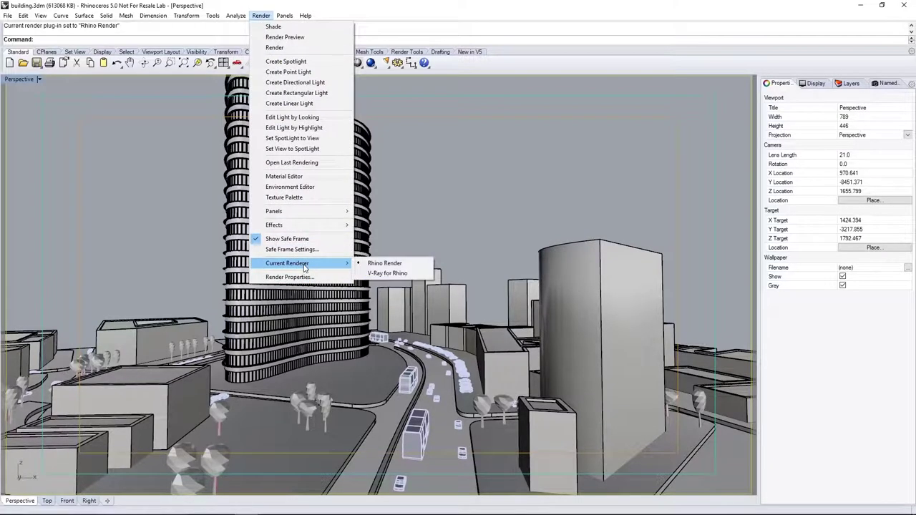
pyautogui.click(415, 276)
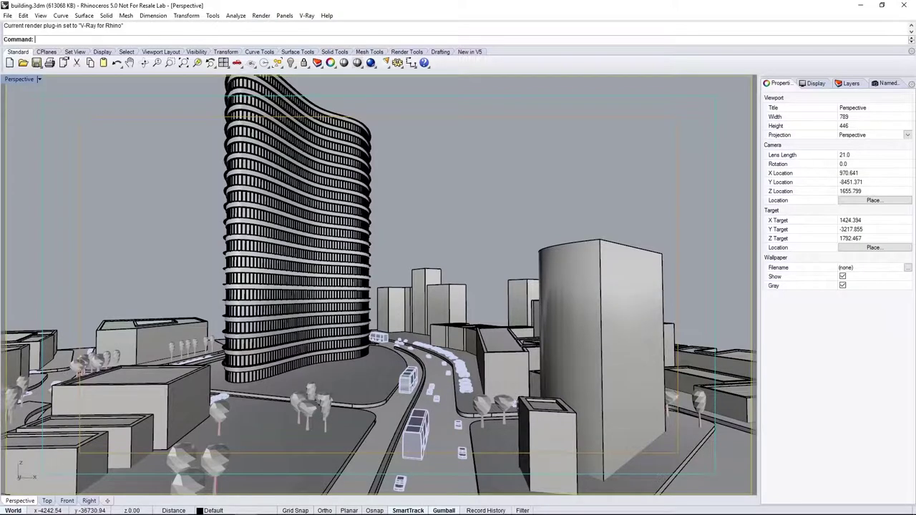
# Dock the V-Ray toolbar top-right and browse its Lights, Objects and Extra tool sets.
pyautogui.moveTo(691, 157); pyautogui.dragTo(853, 63)
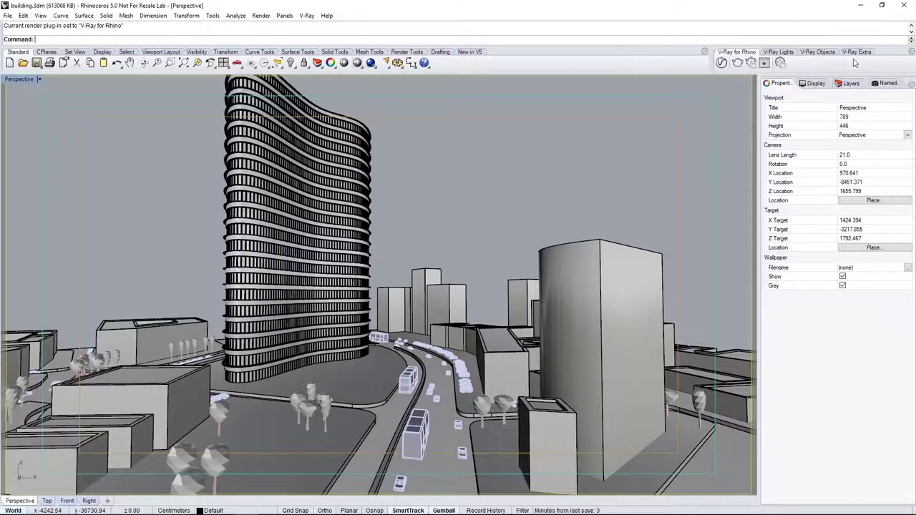
pyautogui.click(779, 52)
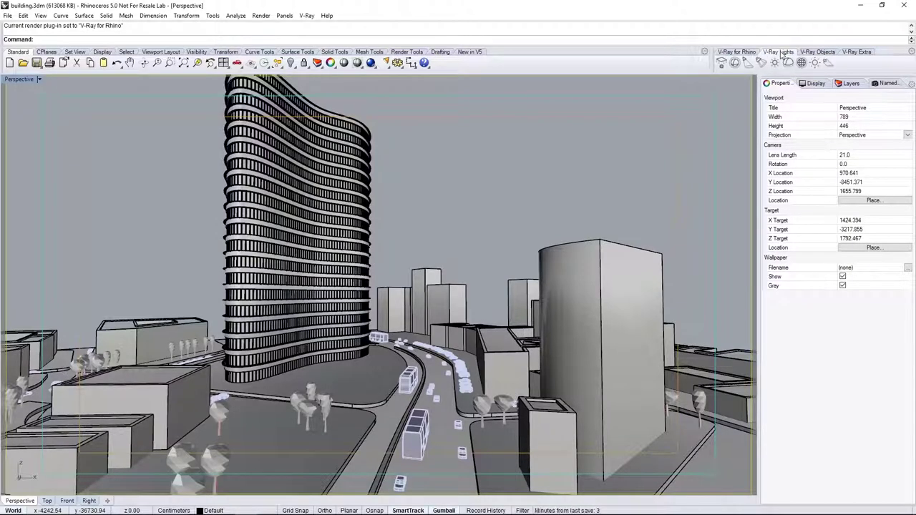
pyautogui.click(825, 53)
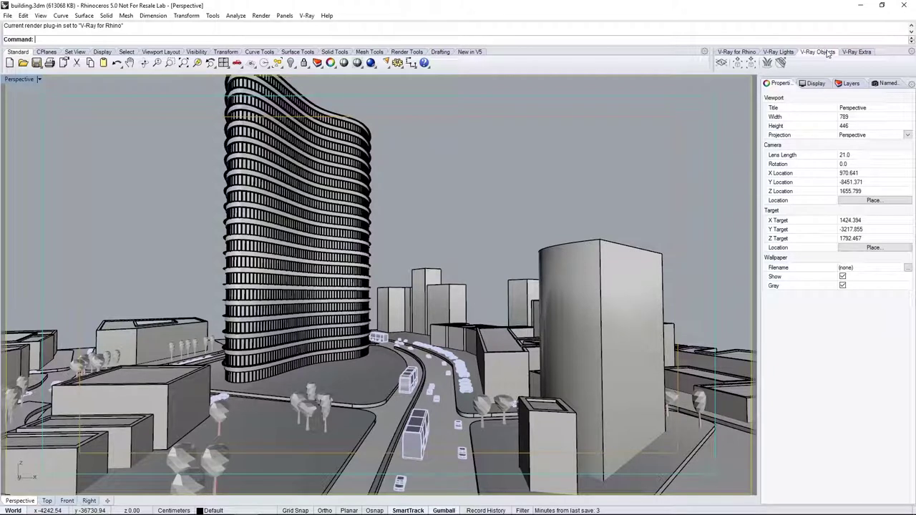
pyautogui.click(852, 54)
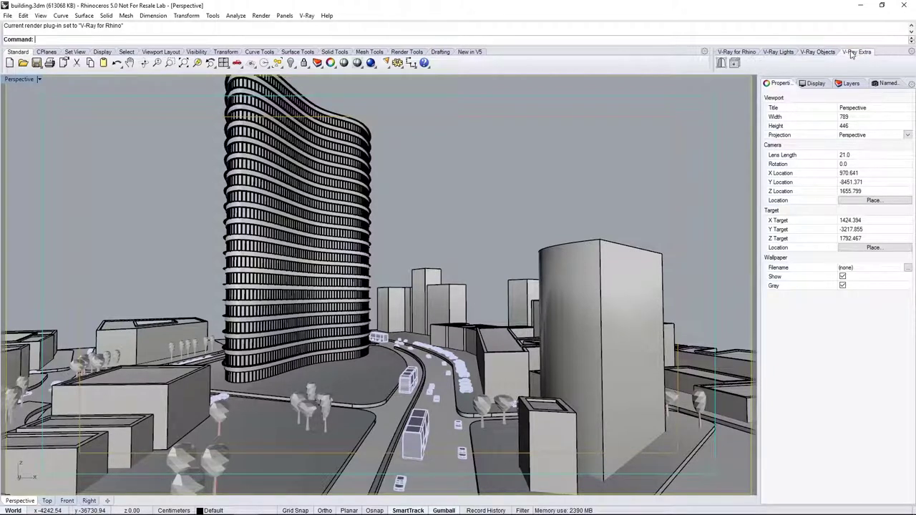
pyautogui.click(731, 55)
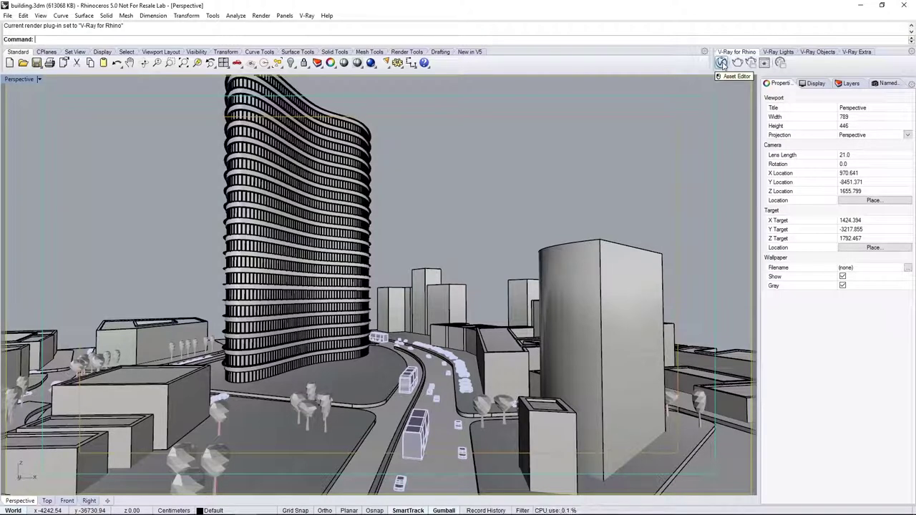
# Launch the V-Ray Asset Editor, look through its Lights and Geometry lists, then show Settings.
pyautogui.click(722, 62)
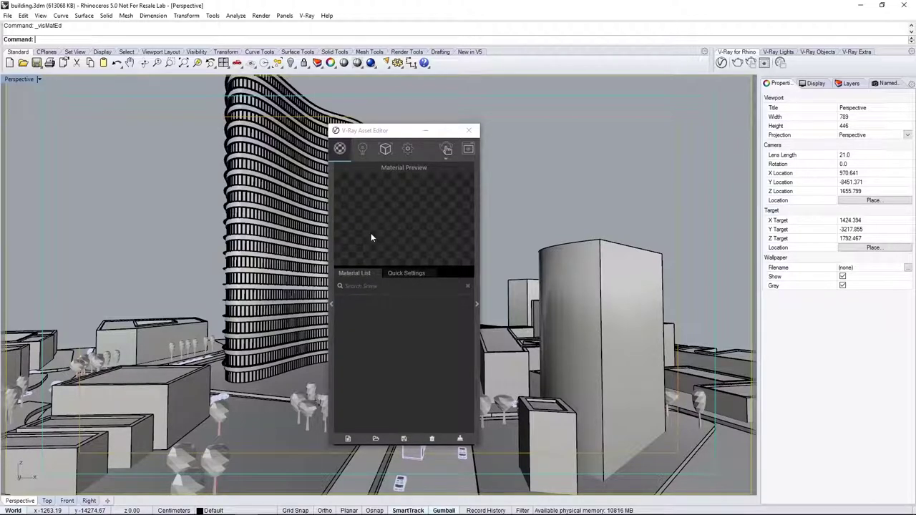
pyautogui.click(363, 149)
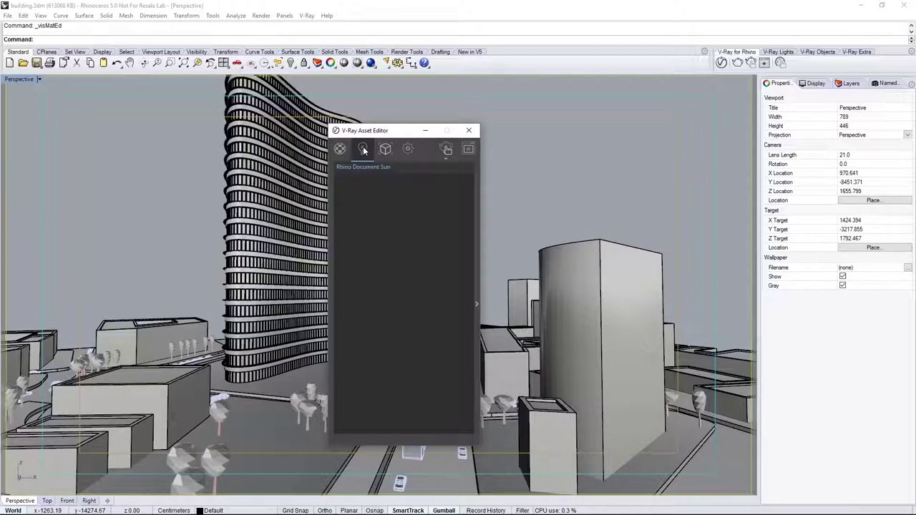
pyautogui.click(386, 150)
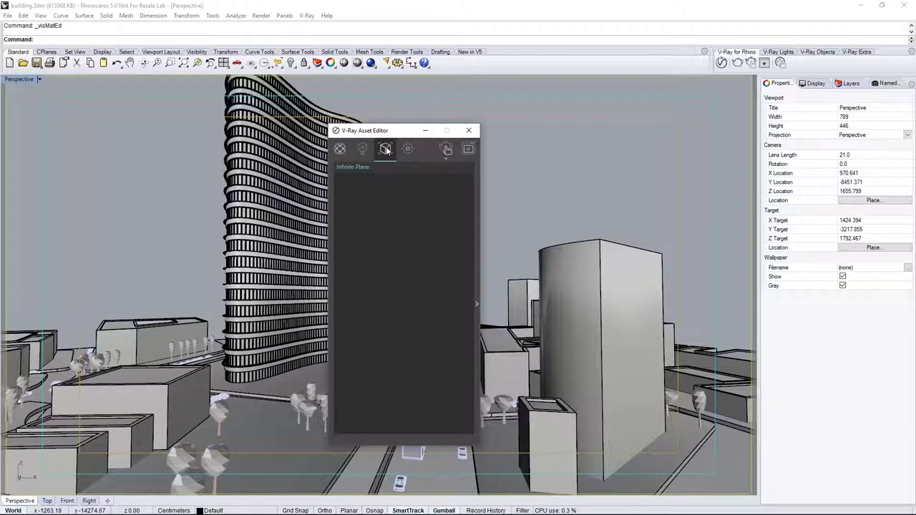
pyautogui.click(408, 149)
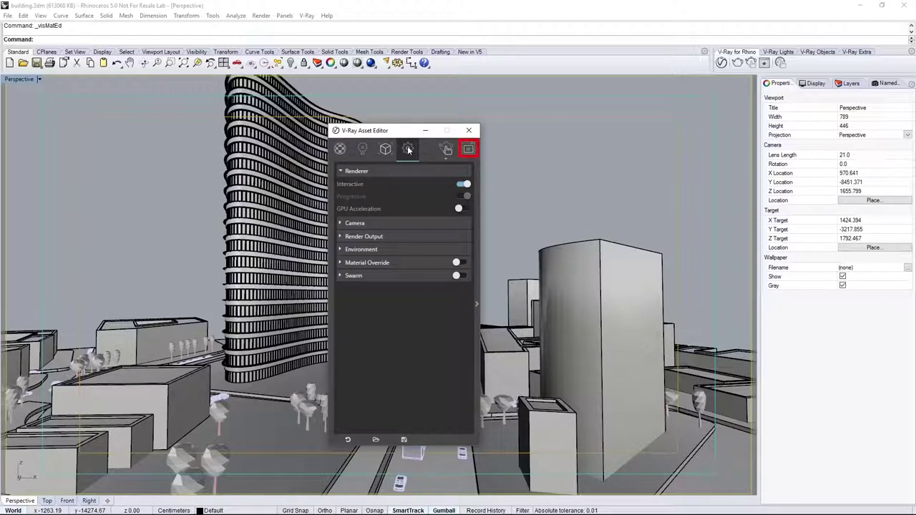
# Start a V-Ray Interactive render and move the Asset Editor left beside the frame buffer.
pyautogui.click(442, 158)
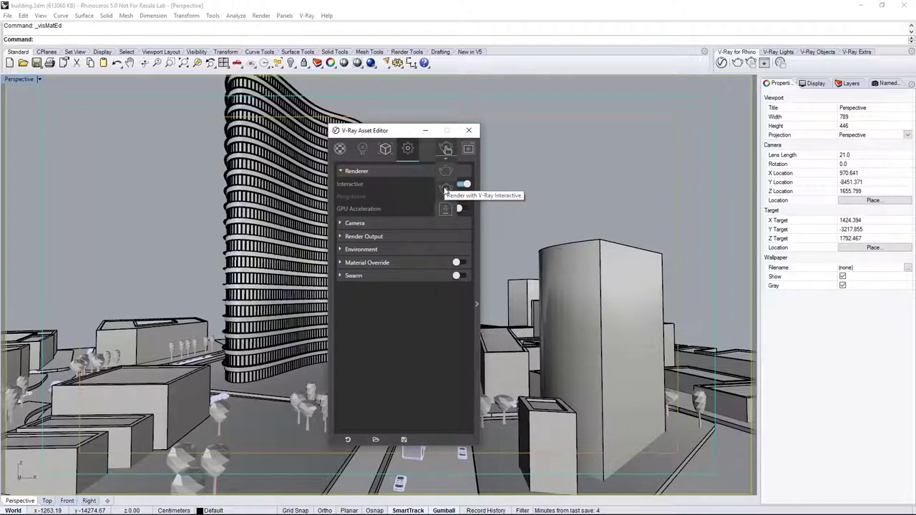
pyautogui.click(444, 186)
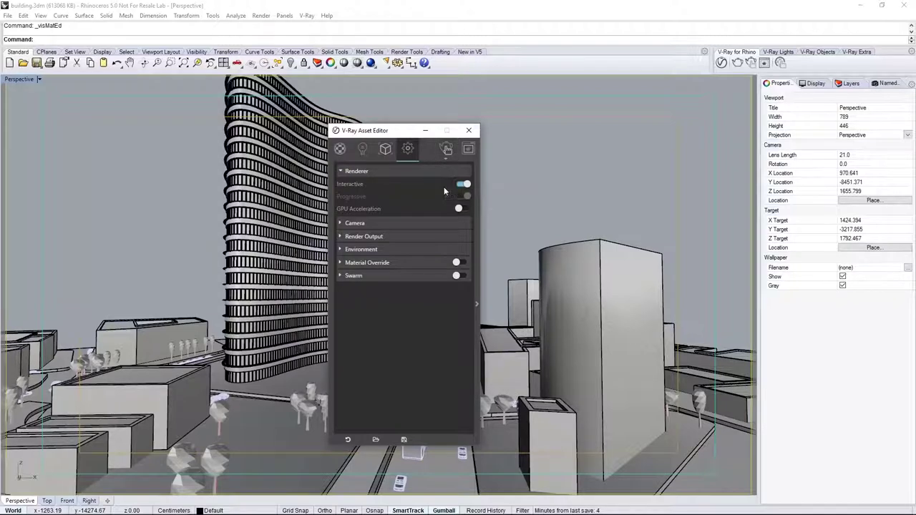
pyautogui.moveTo(406, 132); pyautogui.dragTo(264, 136)
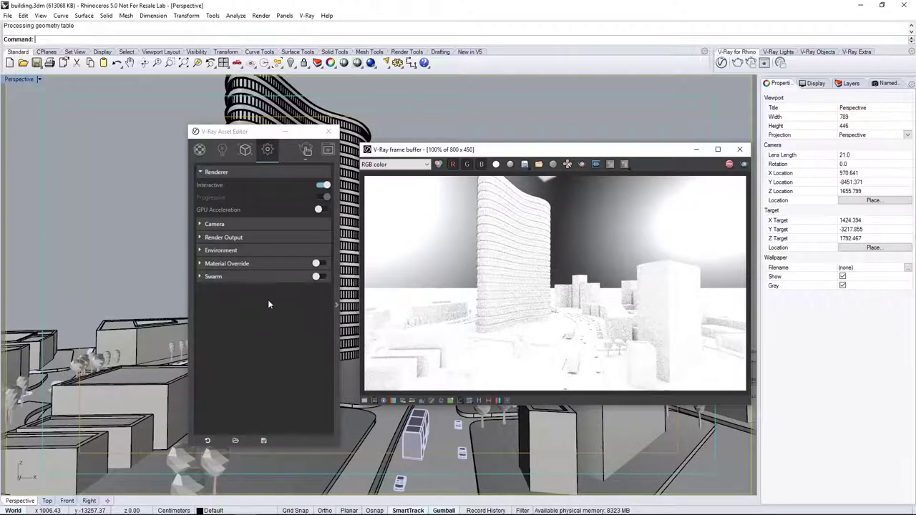
# Replace the Environment background Bitmap with an enabled Sky texture.
pyautogui.click(266, 252)
pyautogui.click(265, 251)
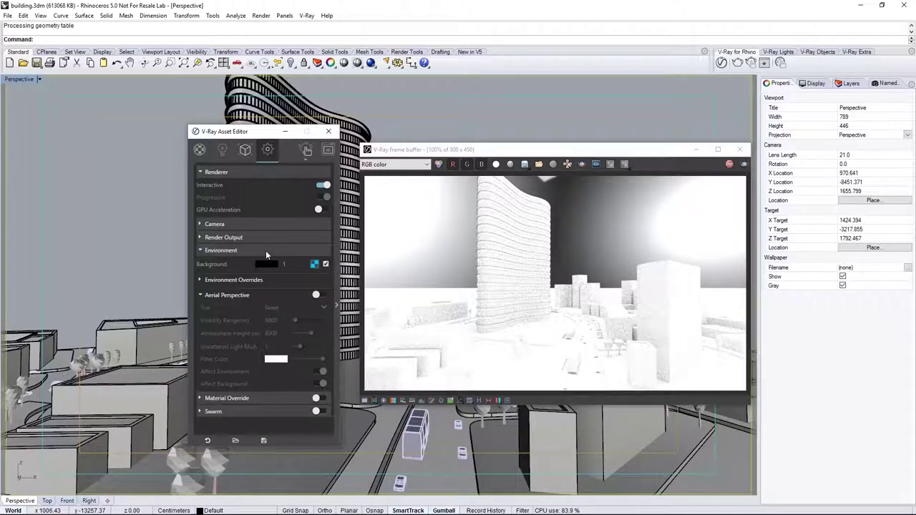
pyautogui.click(313, 264)
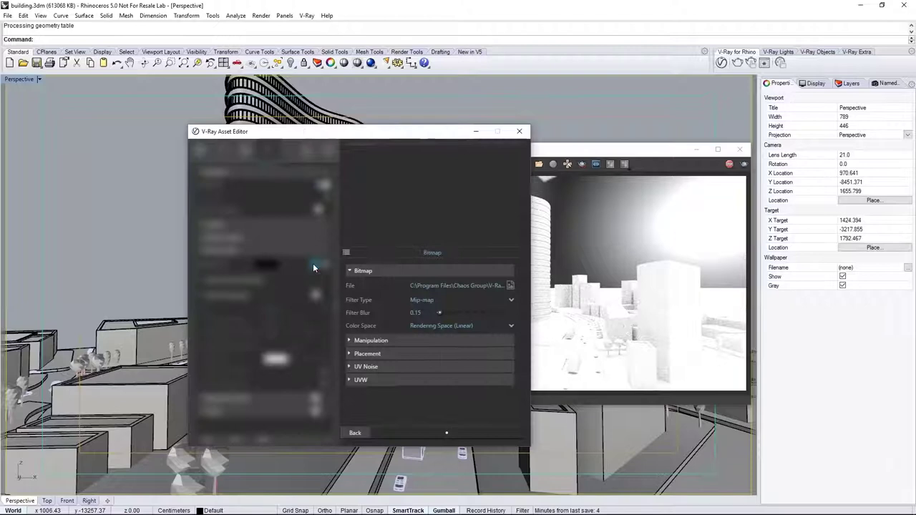
pyautogui.click(347, 251)
pyautogui.scroll(-5, 269, 288)
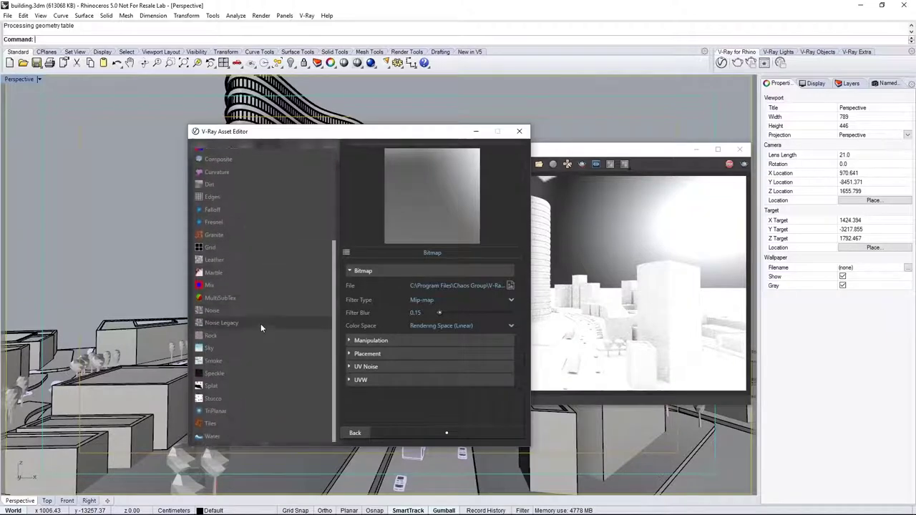
pyautogui.click(231, 349)
pyautogui.click(412, 296)
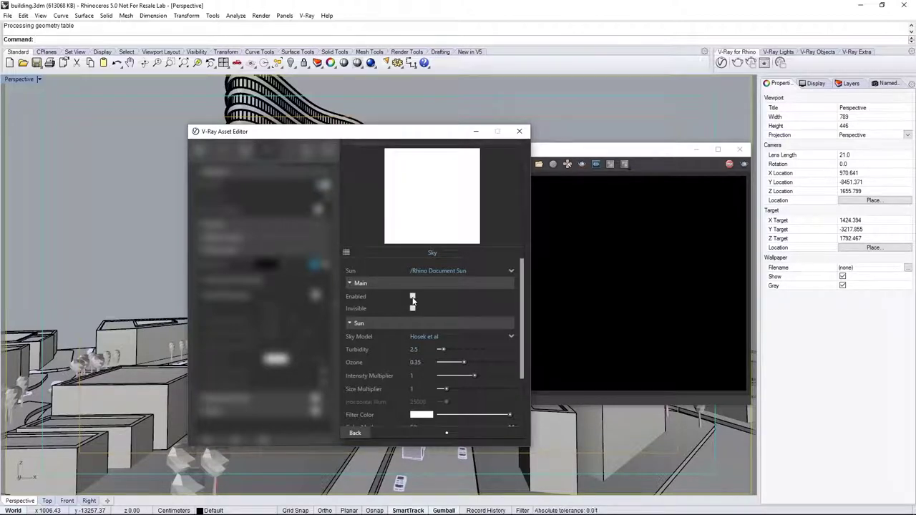
pyautogui.click(412, 296)
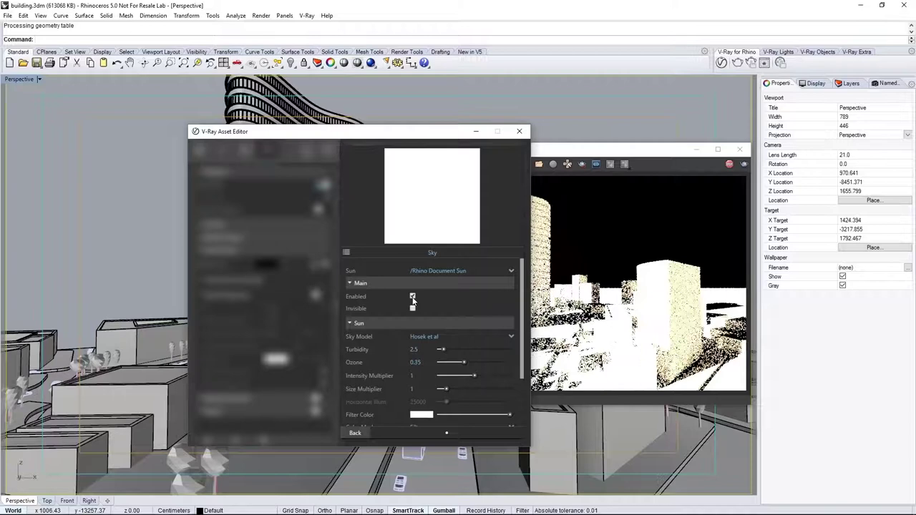
# Set the sky's size multiplier to 5 and its ground albedo to light blue.
pyautogui.doubleClick(414, 388)
pyautogui.write('5')
pyautogui.press('Return')
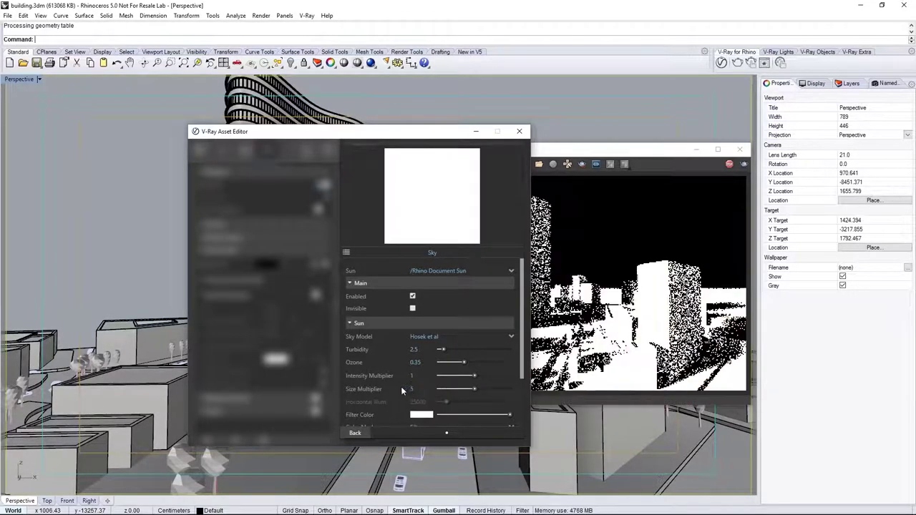
pyautogui.scroll(-3, 397, 382)
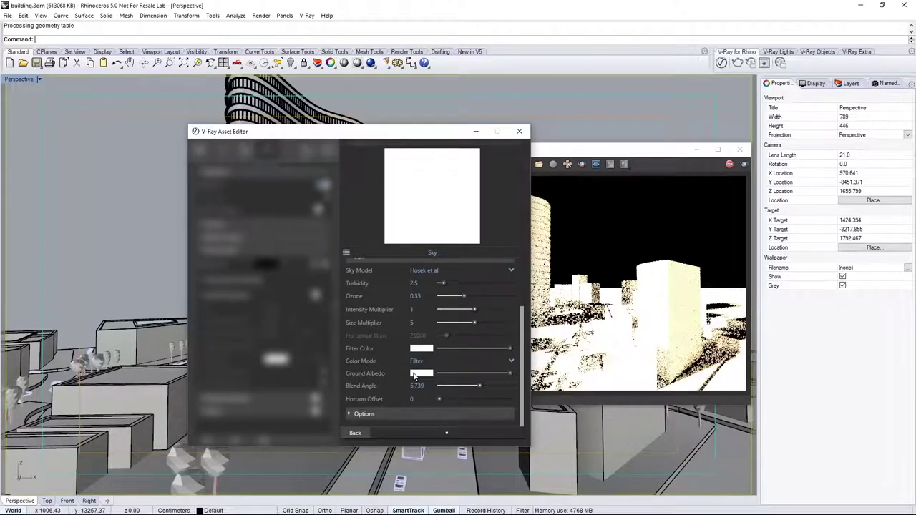
pyautogui.click(419, 374)
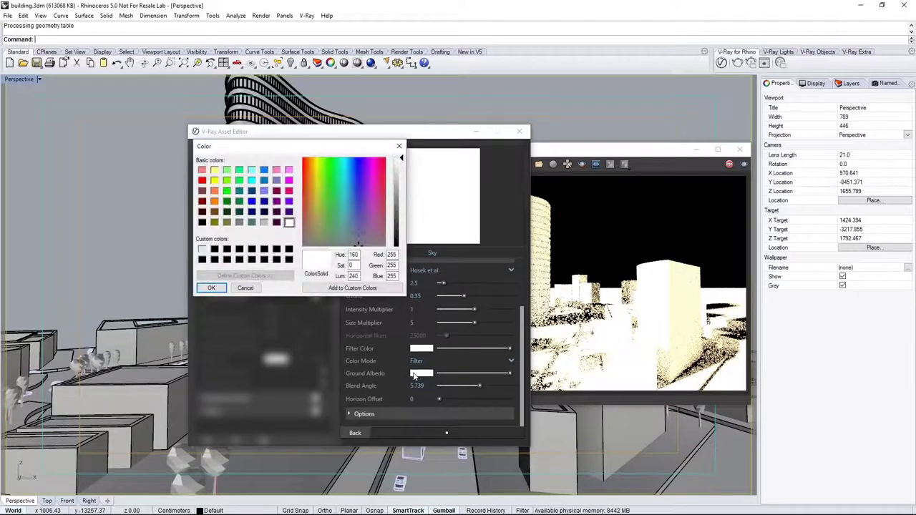
pyautogui.click(203, 250)
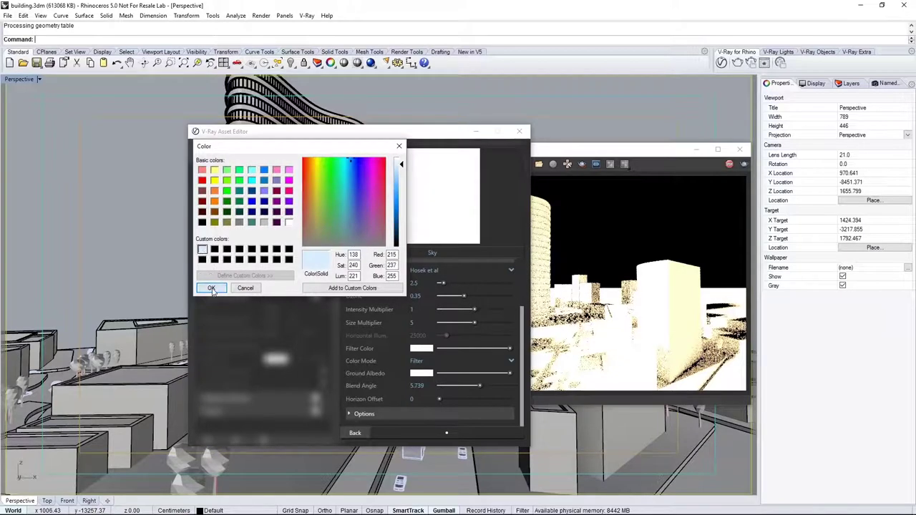
pyautogui.click(211, 288)
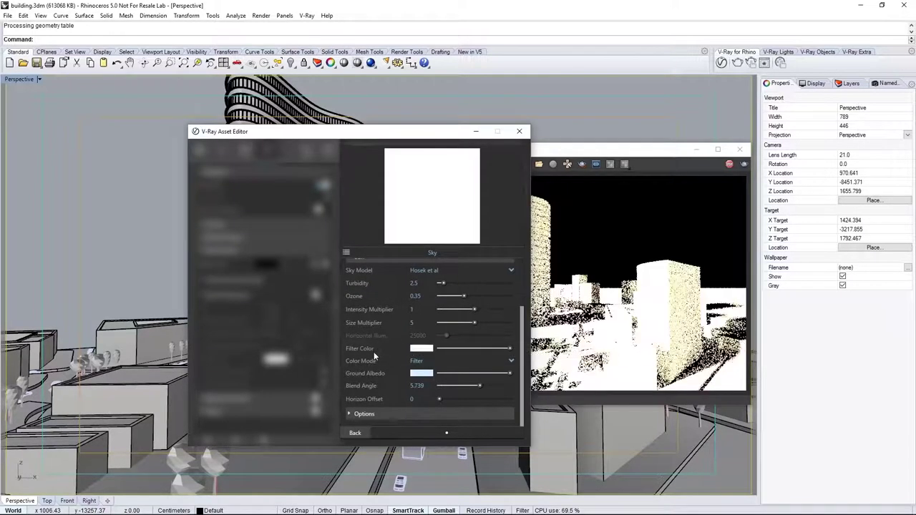
pyautogui.click(356, 432)
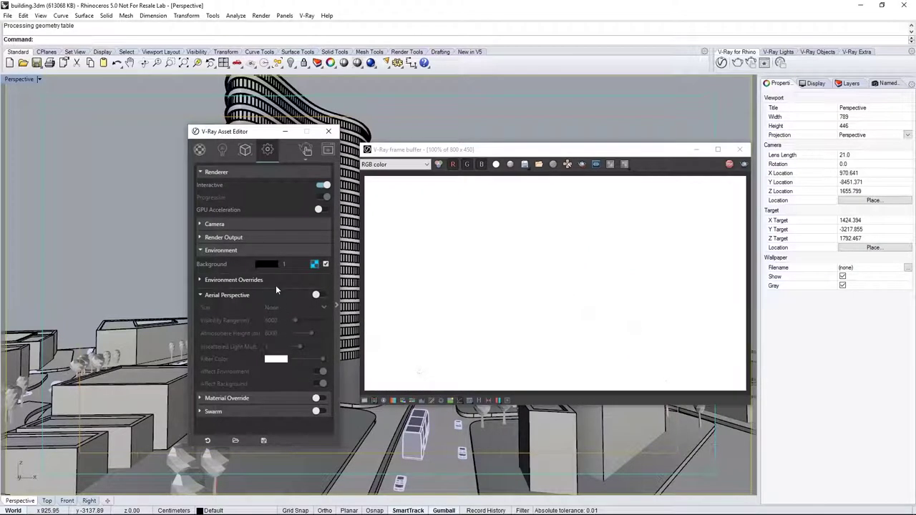
# Change the Camera Exposure Value (EV) from 10 to 15.
pyautogui.click(285, 250)
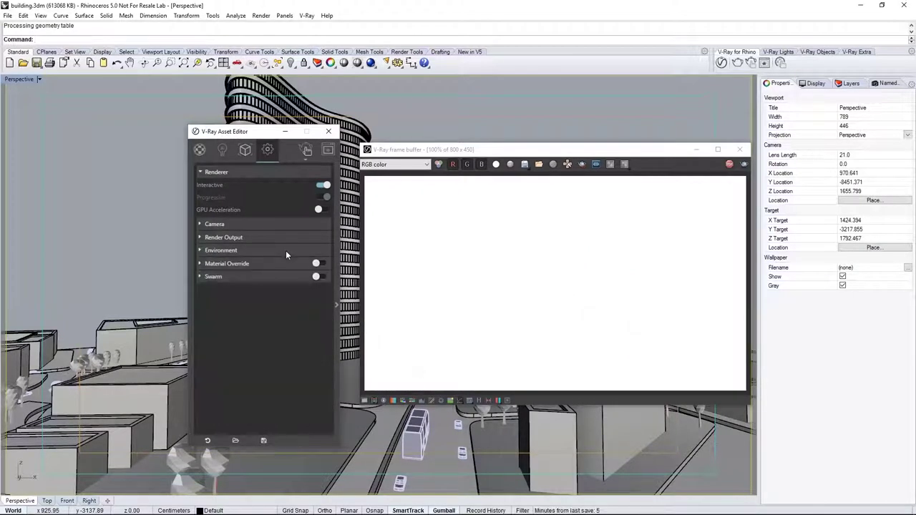
pyautogui.click(282, 224)
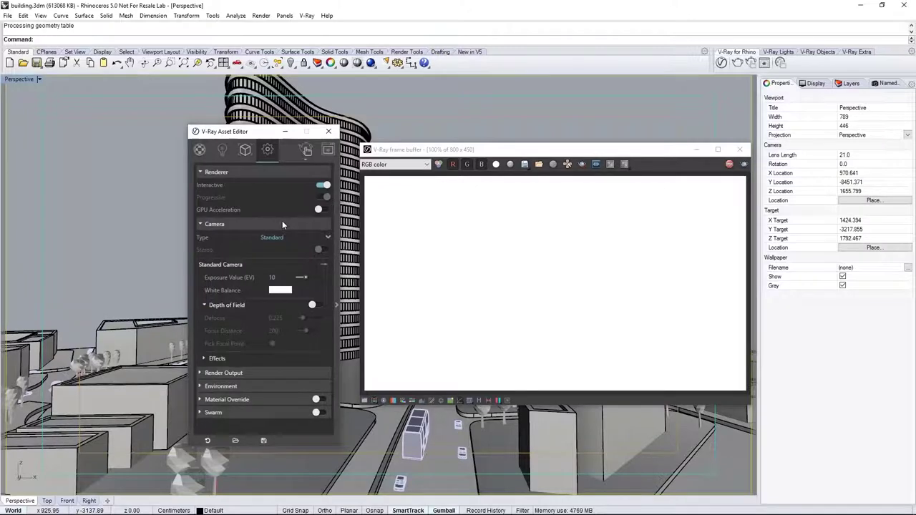
pyautogui.doubleClick(286, 278)
pyautogui.write('15')
pyautogui.press('Return')
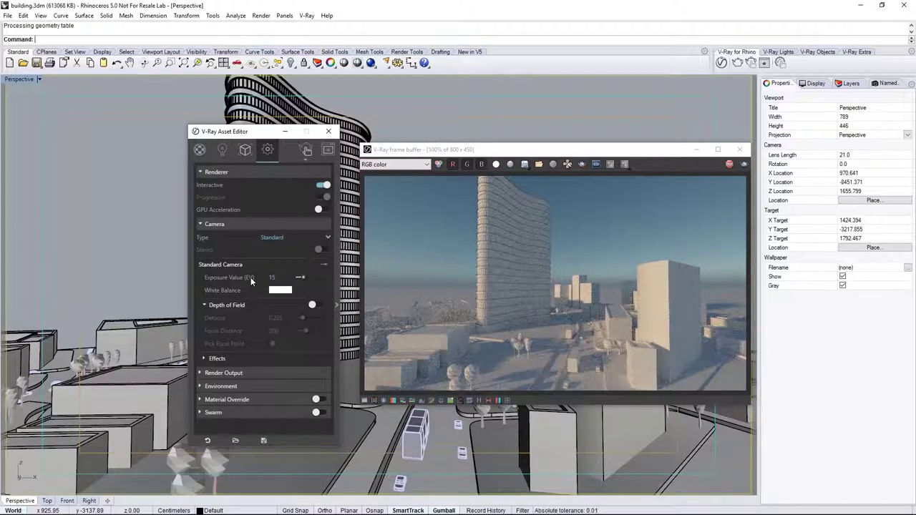
pyautogui.click(256, 226)
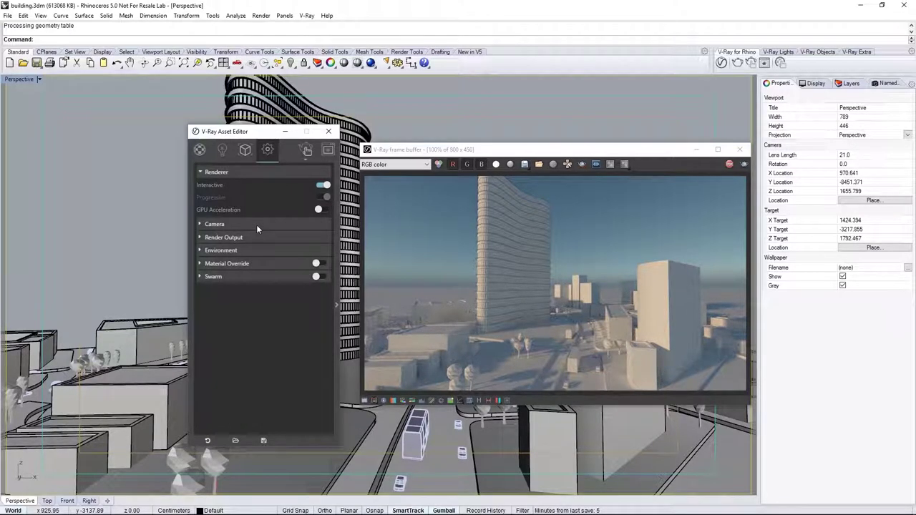
# Enable Manual control in the Sun panel and drag the sun northwest and higher.
pyautogui.click(284, 16)
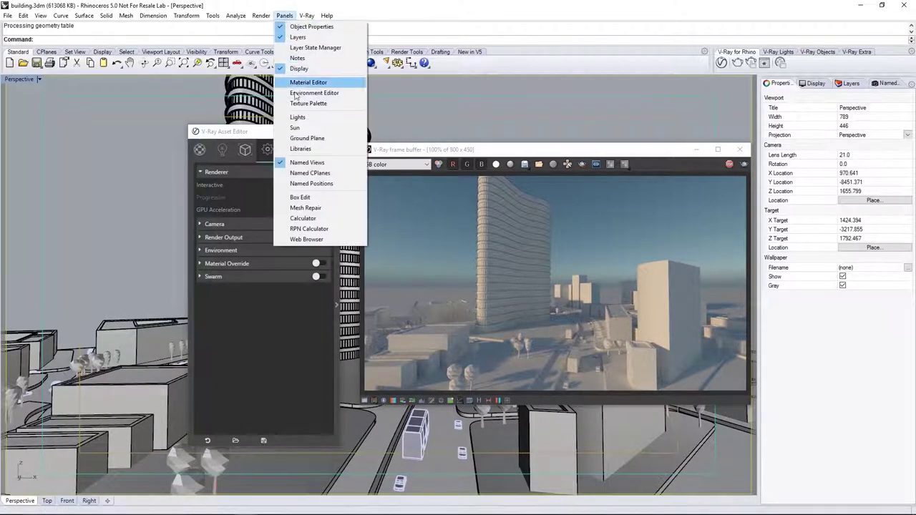
pyautogui.click(295, 128)
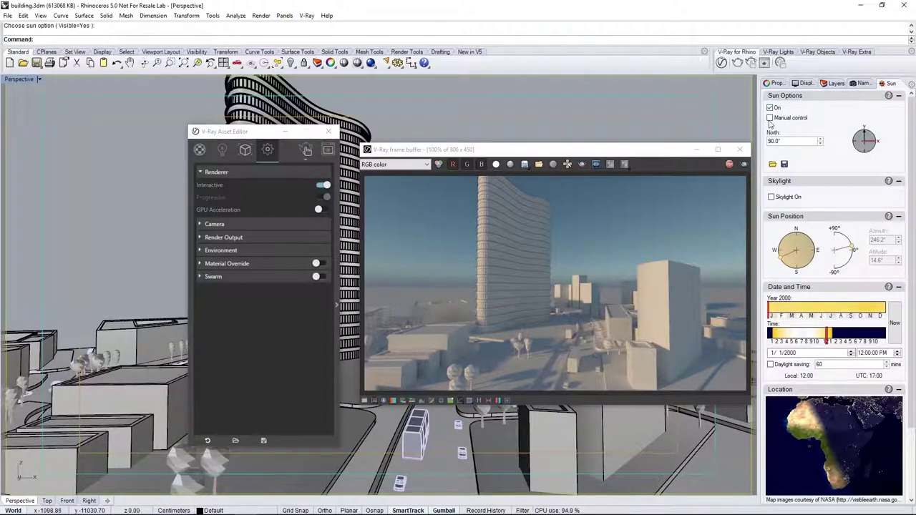
pyautogui.click(769, 118)
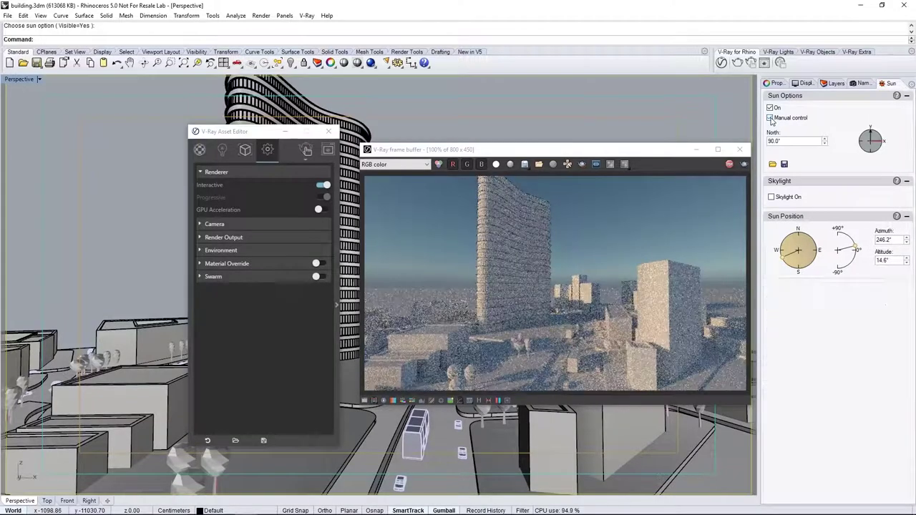
pyautogui.moveTo(786, 256)
pyautogui.mouseDown()
pyautogui.moveTo(783, 245)
pyautogui.moveTo(800, 242)
pyautogui.moveTo(793, 239)
pyautogui.mouseUp()
pyautogui.moveTo(854, 247); pyautogui.dragTo(850, 234)
# Enter a sun azimuth of 140° and an altitude of 60°.
pyautogui.doubleClick(894, 240)
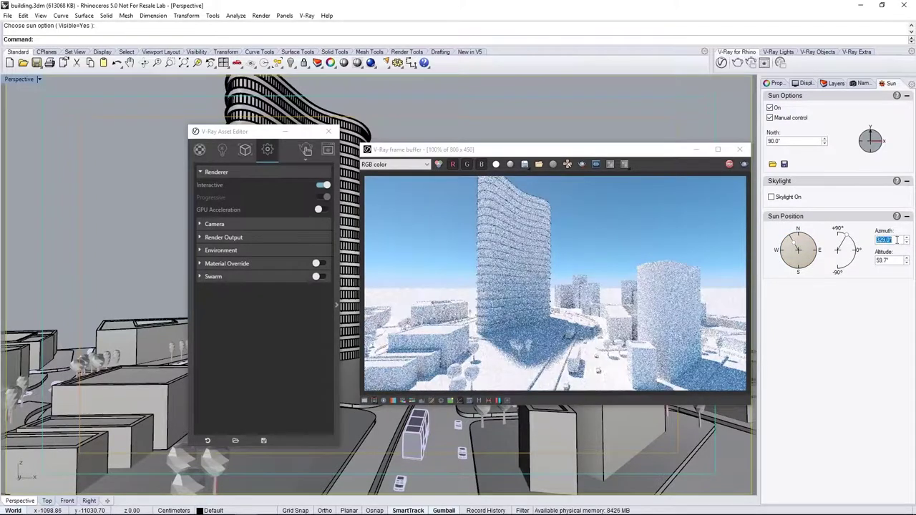
pyautogui.write('140')
pyautogui.press('Tab')
pyautogui.write('60')
pyautogui.press('Return')
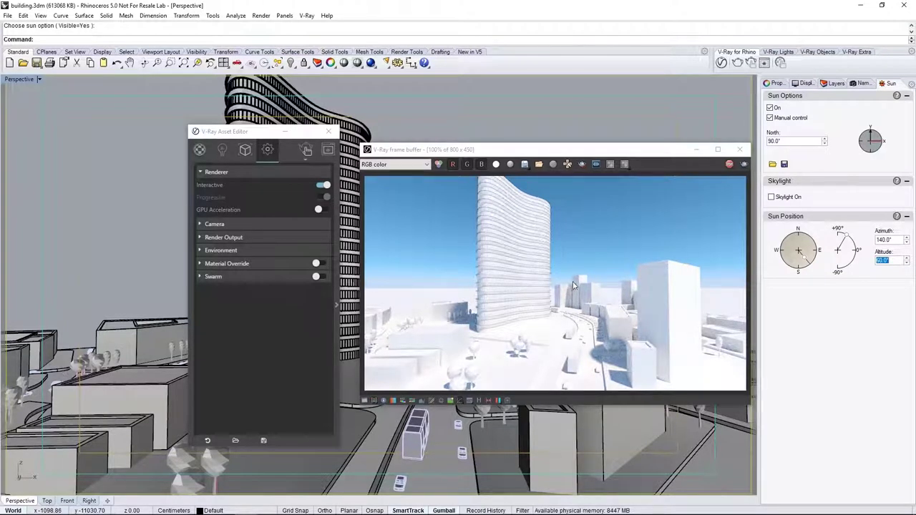
# Add a Generic material in the Asset Editor's Materials list.
pyautogui.click(773, 84)
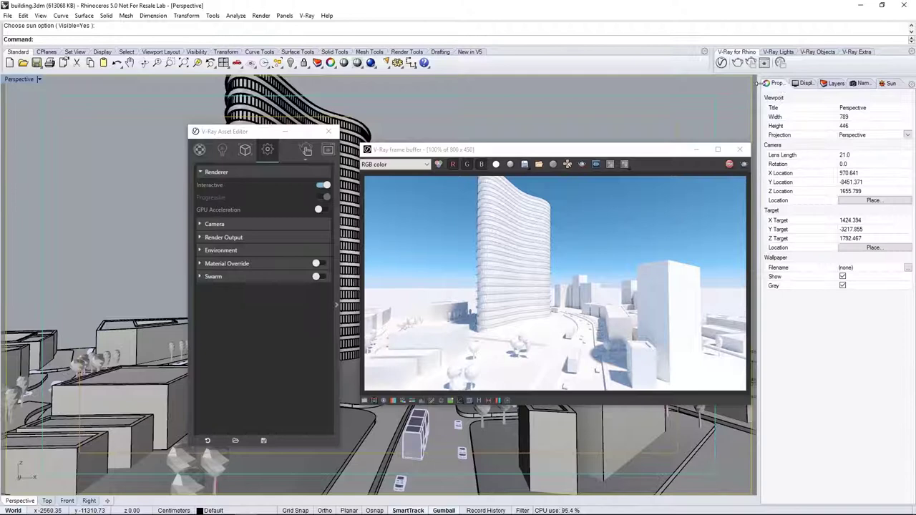
pyautogui.click(200, 152)
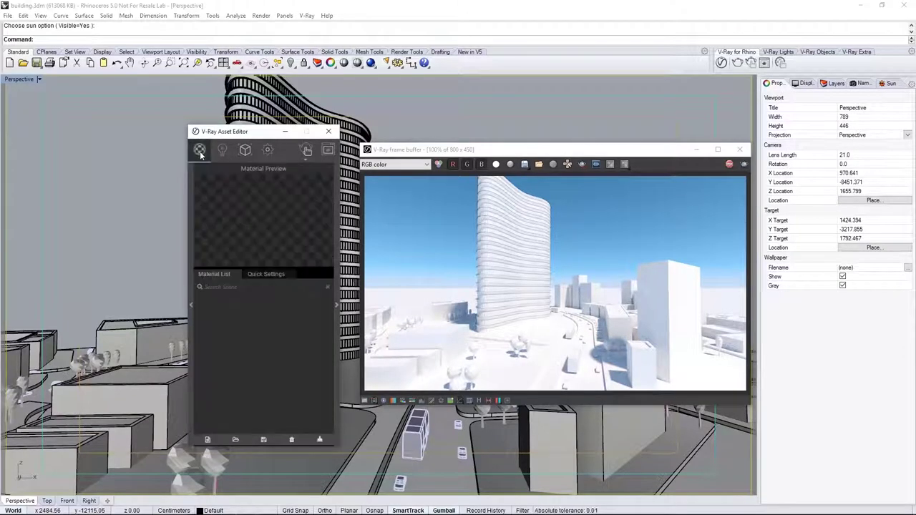
pyautogui.click(207, 440)
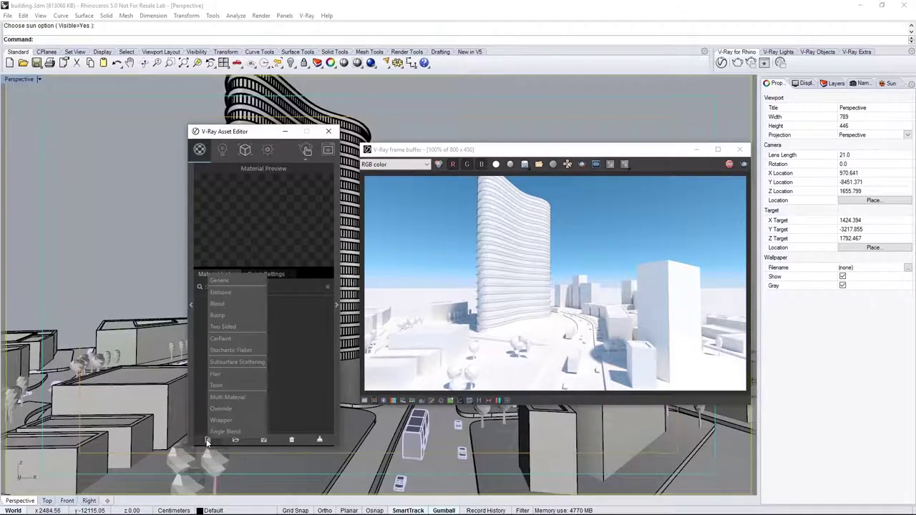
pyautogui.click(249, 281)
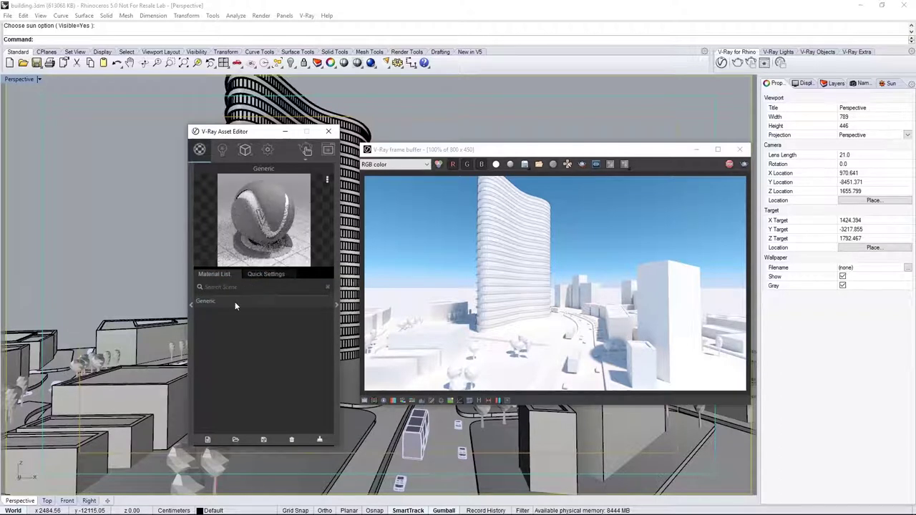
# Rename the Generic material to 'Masses' and show its Quick Settings.
pyautogui.doubleClick(236, 301)
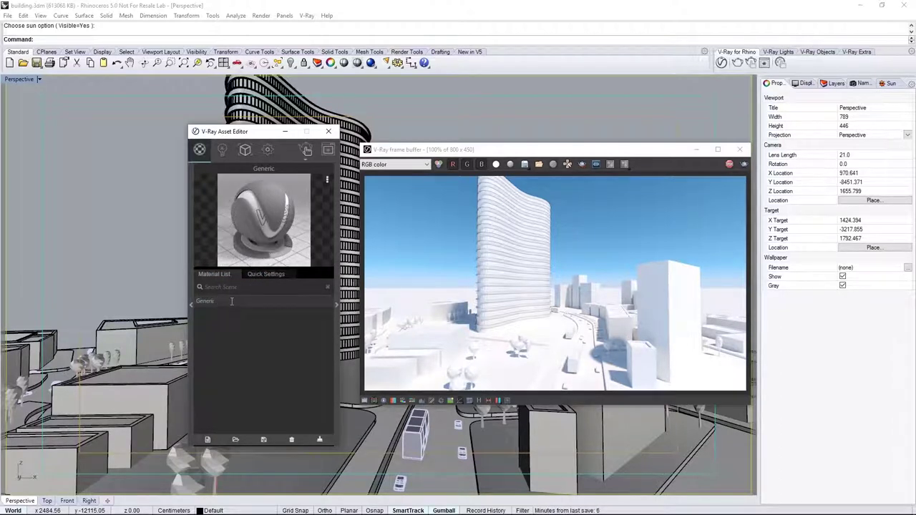
pyautogui.moveTo(231, 301); pyautogui.dragTo(191, 307)
pyautogui.write('Masses')
pyautogui.press('Return')
pyautogui.rightClick(217, 302)
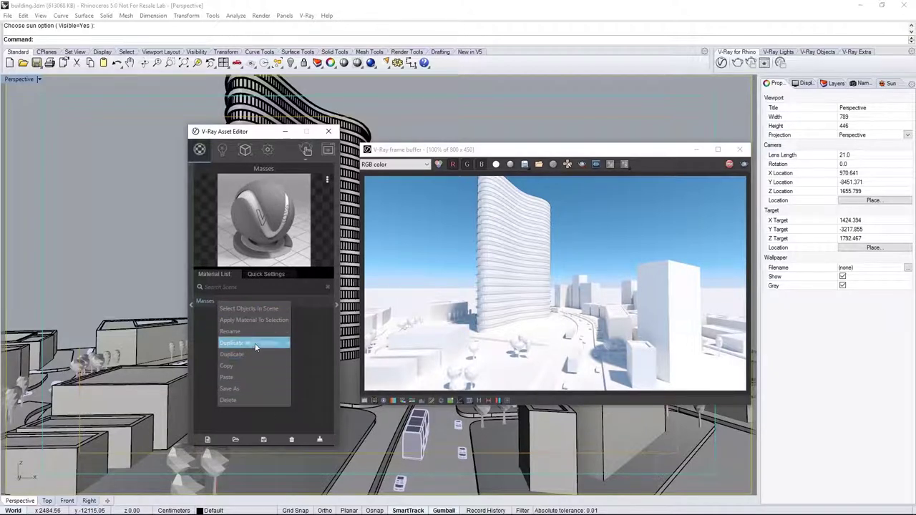
pyautogui.click(225, 320)
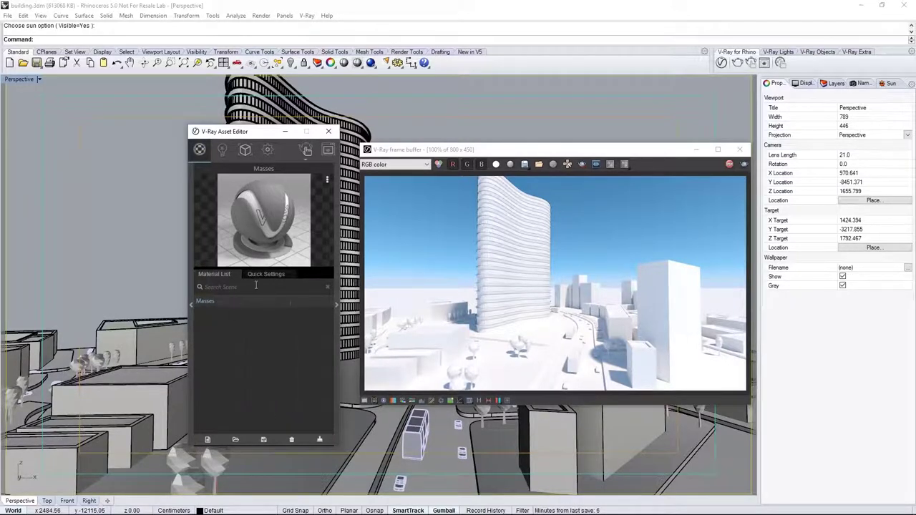
pyautogui.click(269, 275)
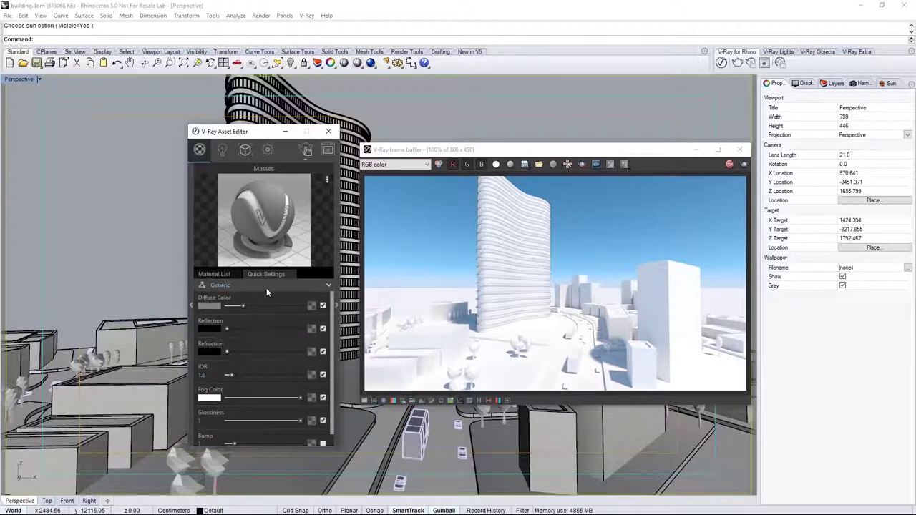
# Make Masses a Plastic with lighter diffuse, weaker reflection and 0.9 glossiness.
pyautogui.click(267, 287)
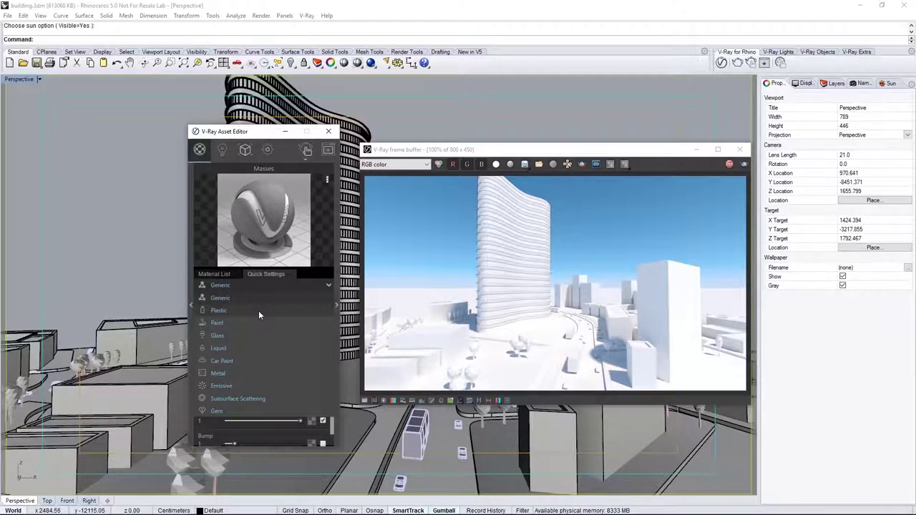
pyautogui.click(259, 313)
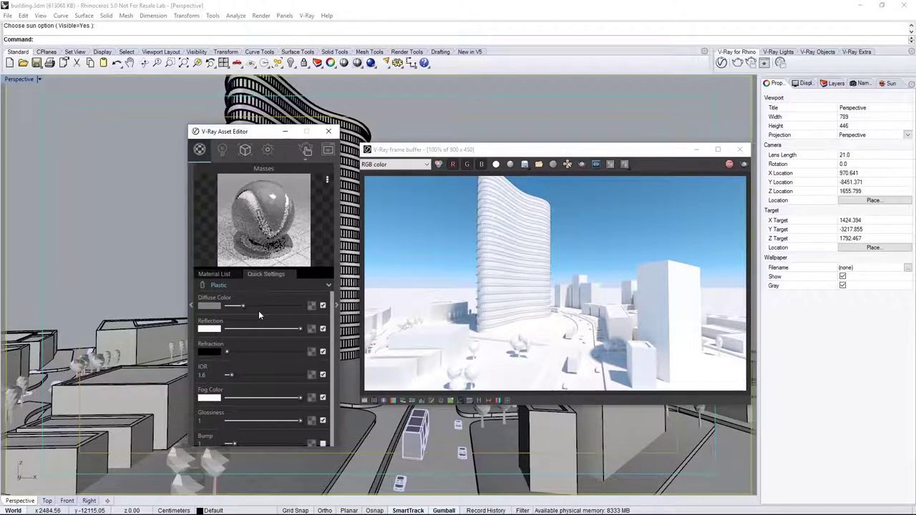
pyautogui.moveTo(242, 308); pyautogui.dragTo(276, 309)
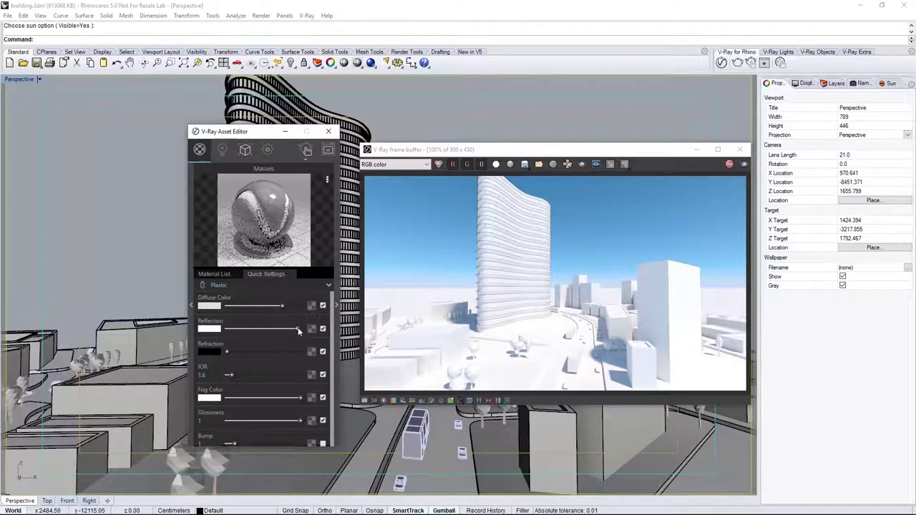
pyautogui.moveTo(299, 328); pyautogui.dragTo(278, 327)
pyautogui.moveTo(301, 420); pyautogui.dragTo(294, 421)
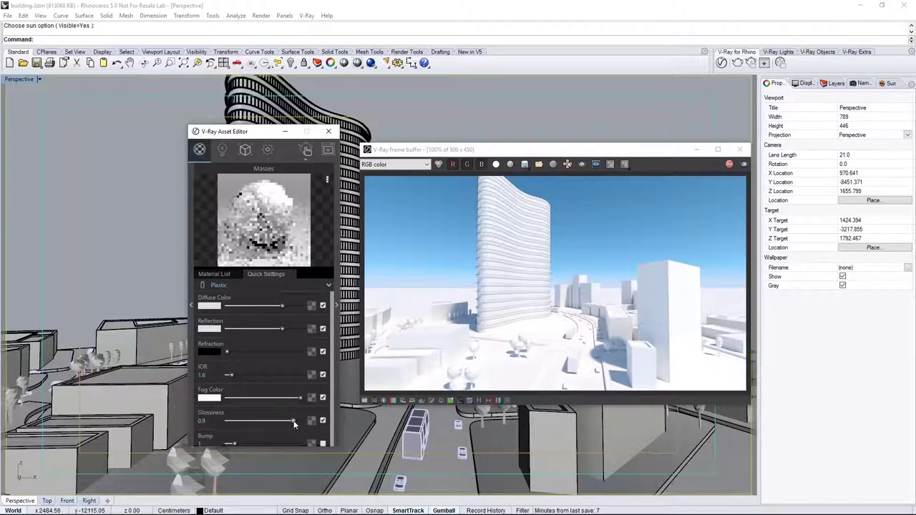
# Apply the Masses material to the Masses layer.
pyautogui.click(223, 276)
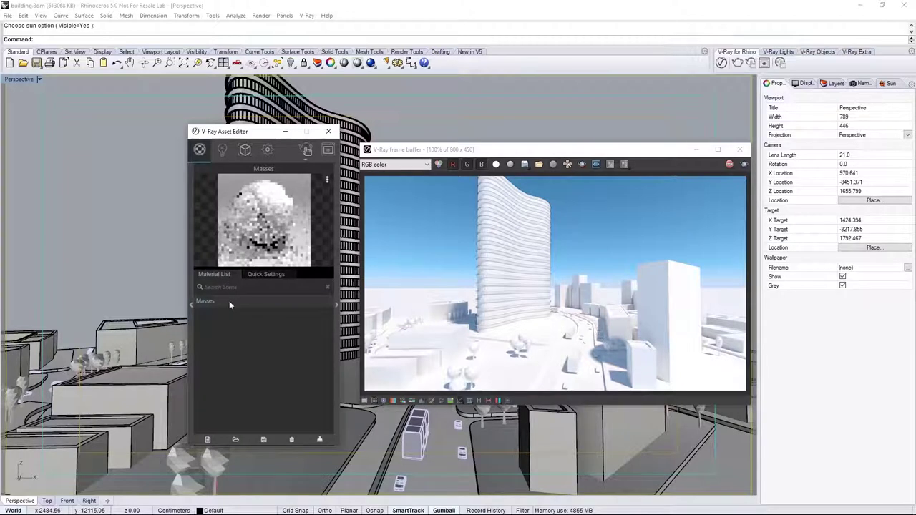
pyautogui.rightClick(229, 304)
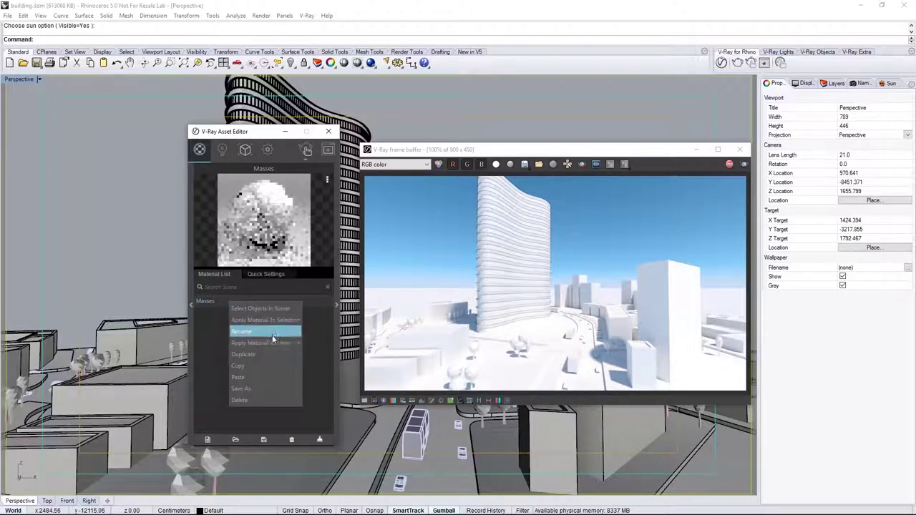
pyautogui.moveTo(272, 343)
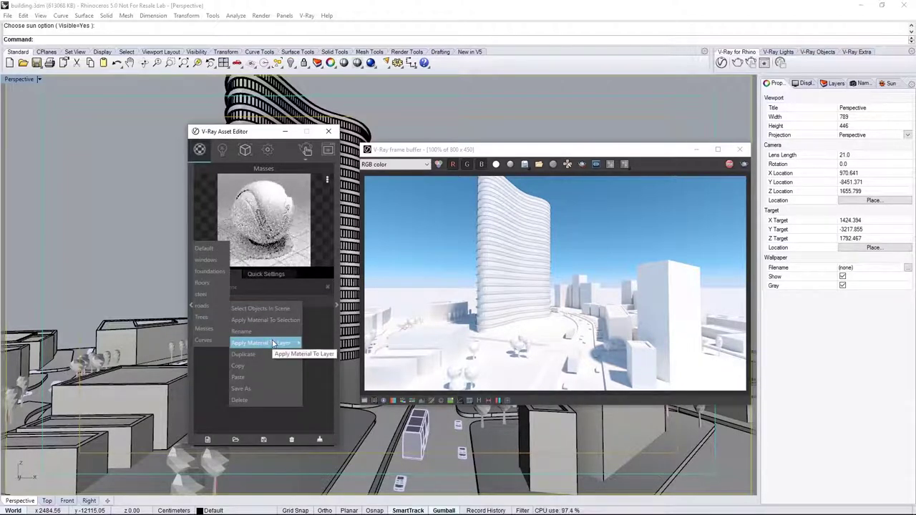
pyautogui.click(210, 330)
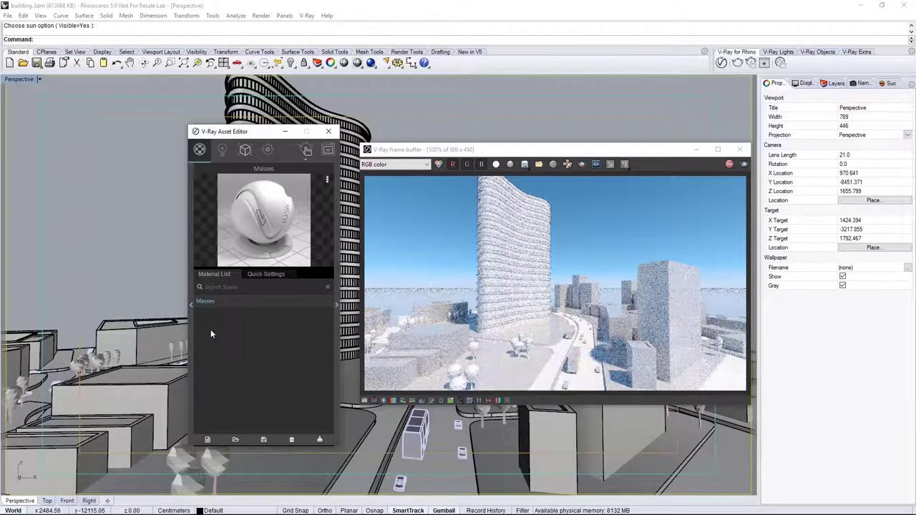
# Add a Generic material named 'Trees' and lighten its diffuse colour.
pyautogui.click(208, 439)
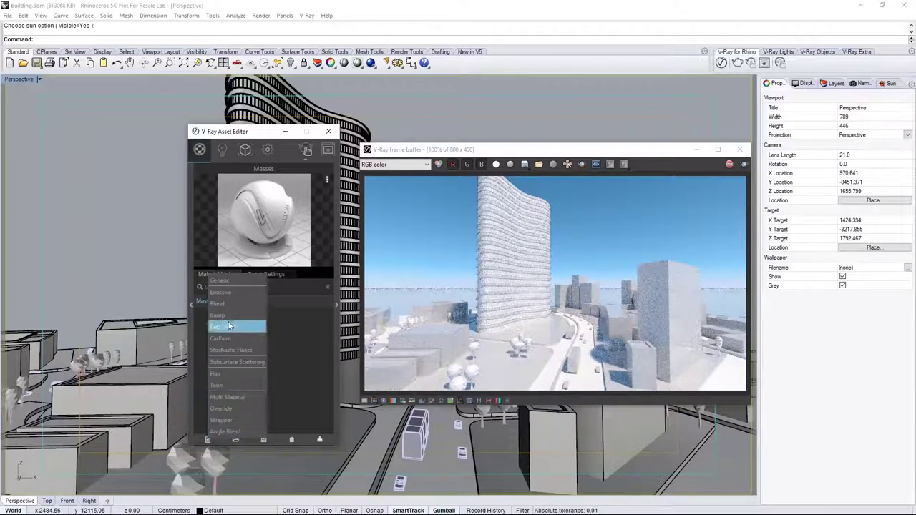
pyautogui.click(228, 281)
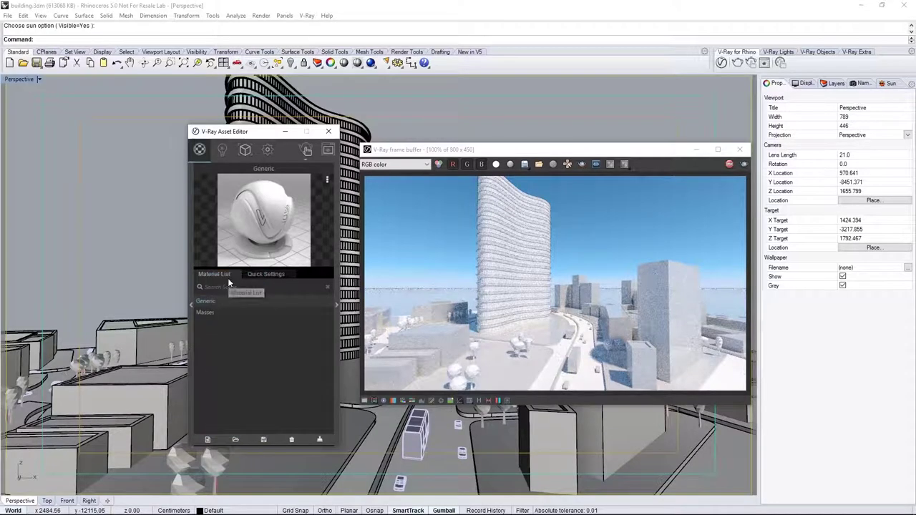
pyautogui.click(217, 298)
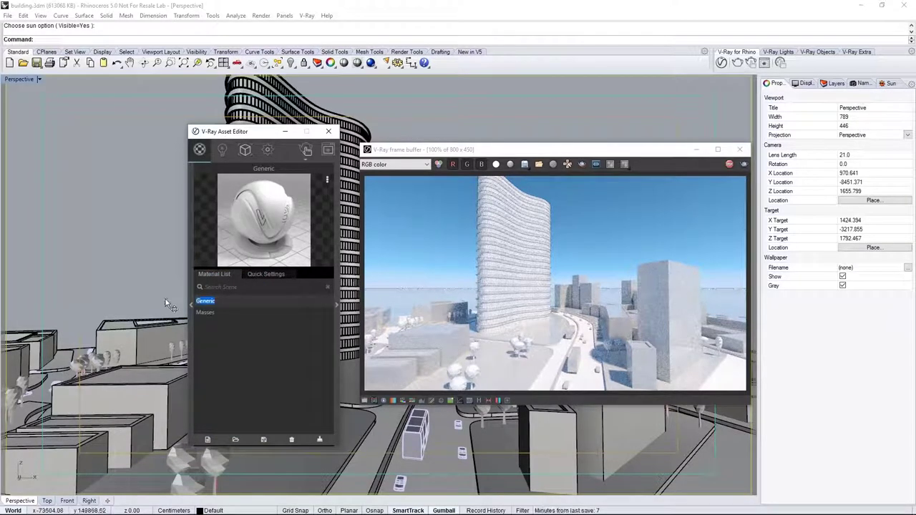
pyautogui.write('Trees')
pyautogui.press('Return')
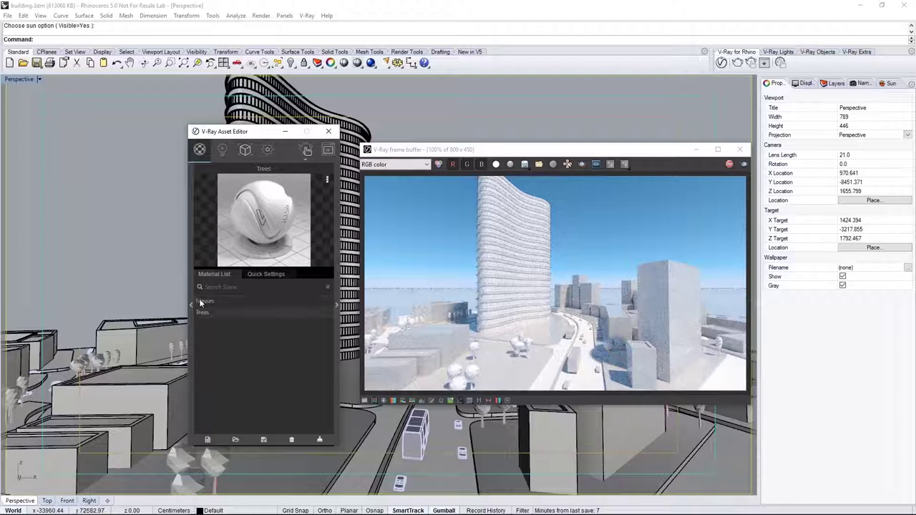
pyautogui.click(283, 274)
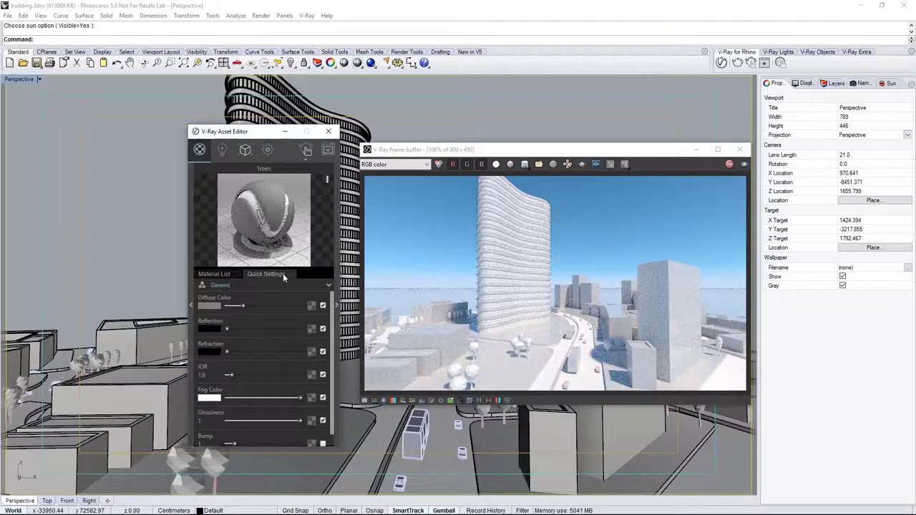
pyautogui.moveTo(243, 306); pyautogui.dragTo(265, 306)
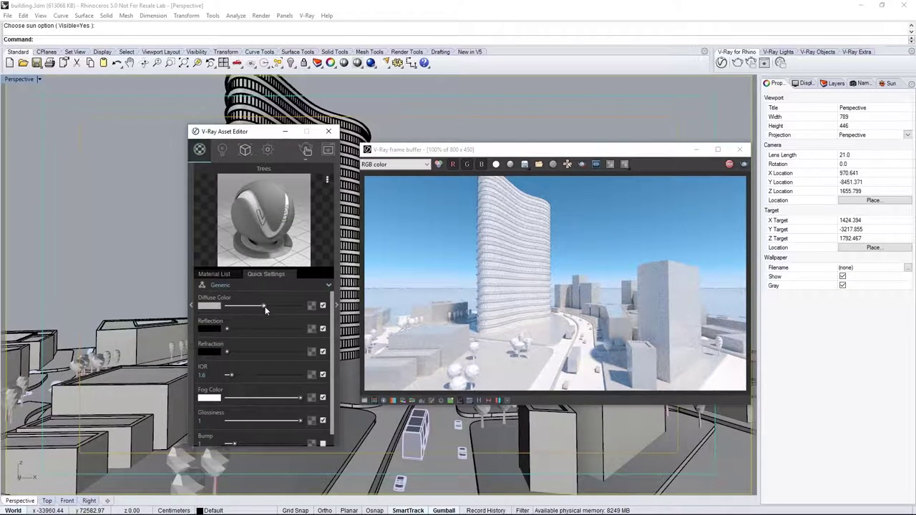
# Apply the Trees material to the Trees layer.
pyautogui.click(227, 273)
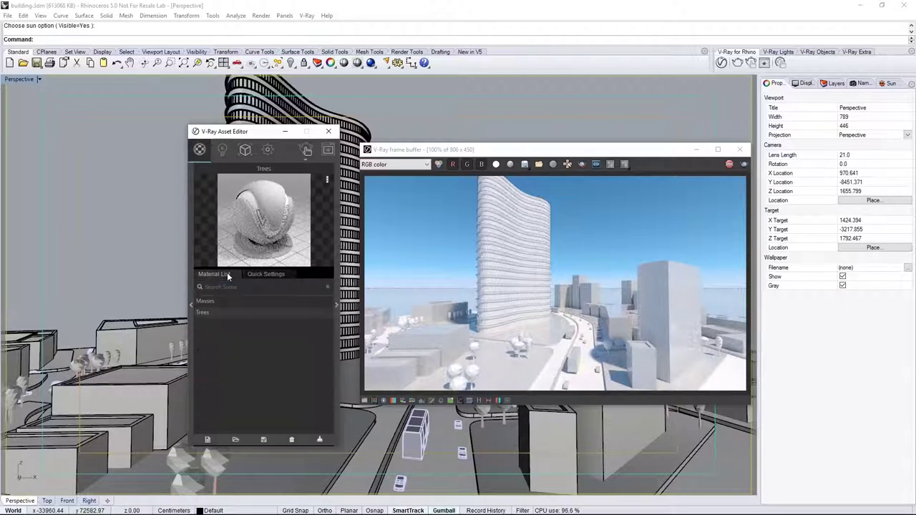
pyautogui.rightClick(226, 311)
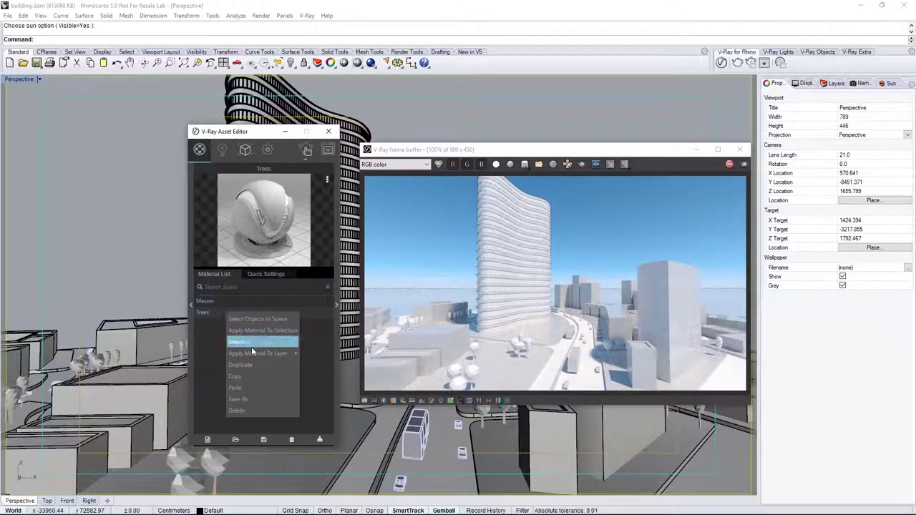
pyautogui.moveTo(252, 354)
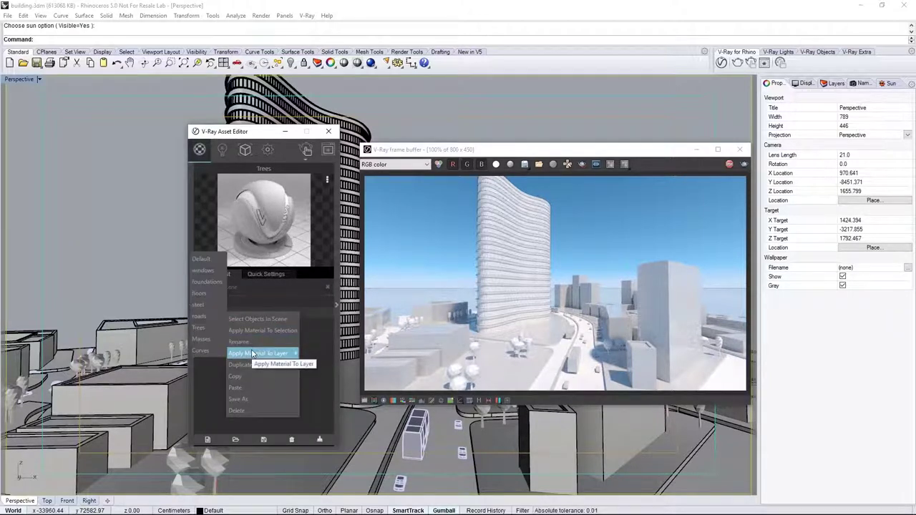
pyautogui.click(199, 329)
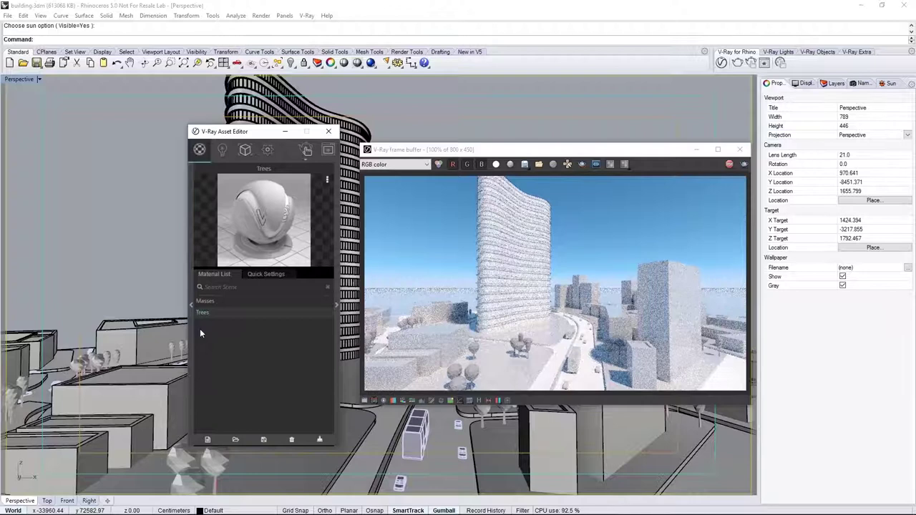
# Expand the V-Ray material library and list the Ground category's asphalt and grass materials.
pyautogui.click(191, 304)
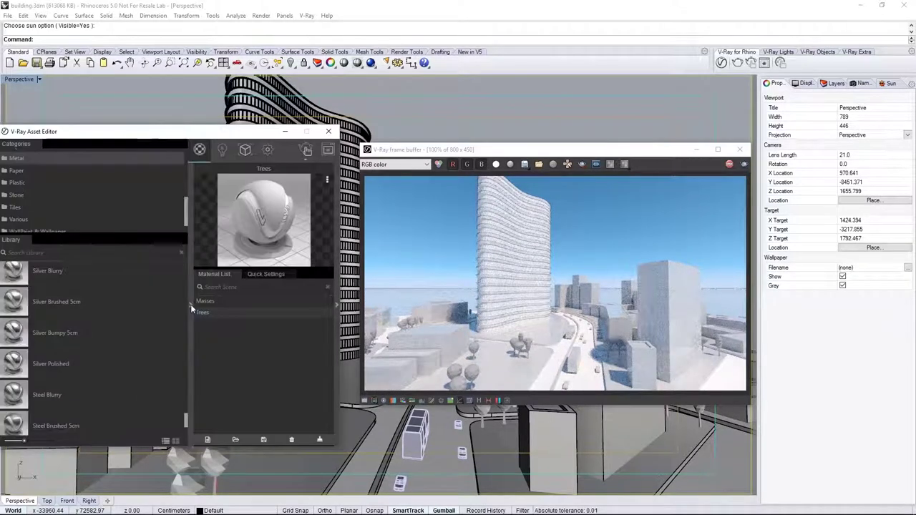
pyautogui.moveTo(267, 137); pyautogui.dragTo(284, 135)
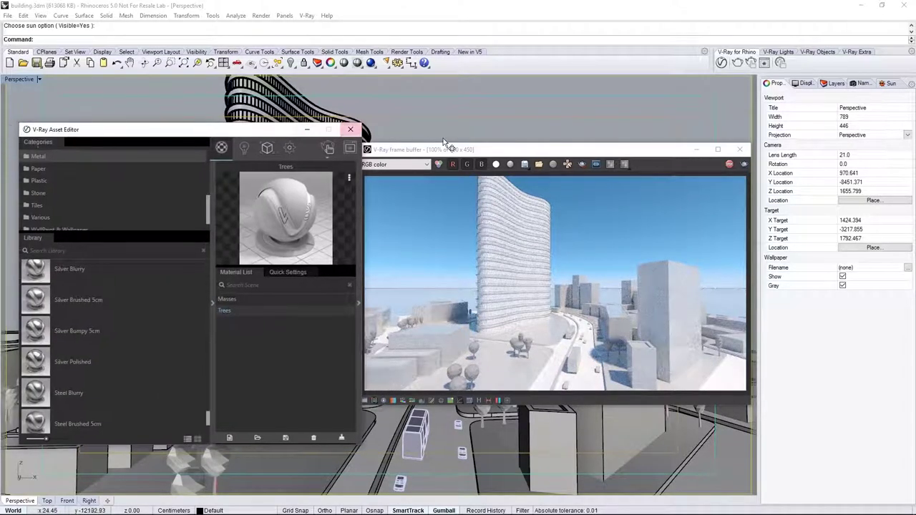
pyautogui.moveTo(447, 150); pyautogui.dragTo(474, 156)
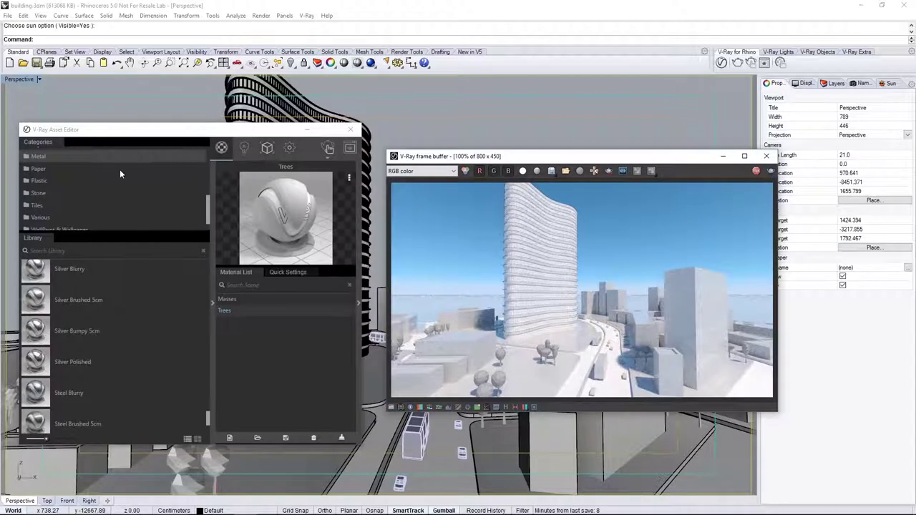
pyautogui.scroll(5, 120, 172)
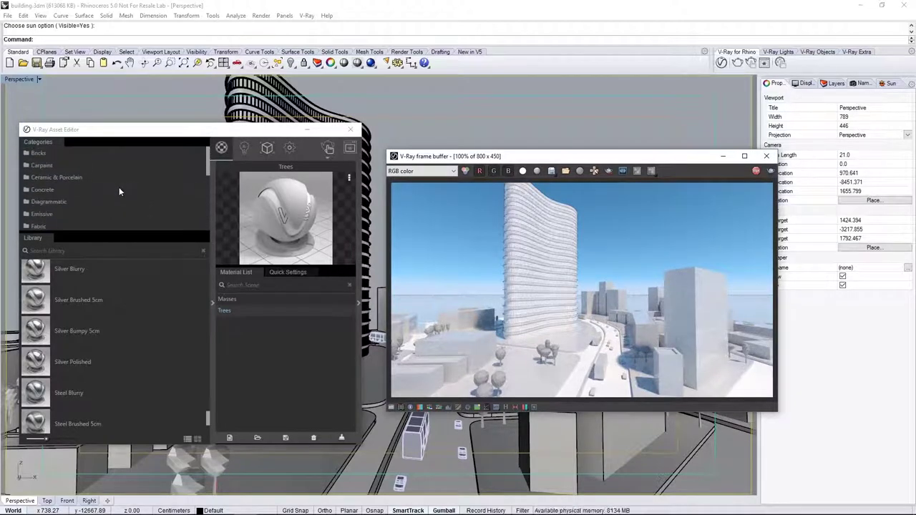
pyautogui.scroll(-4, 101, 192)
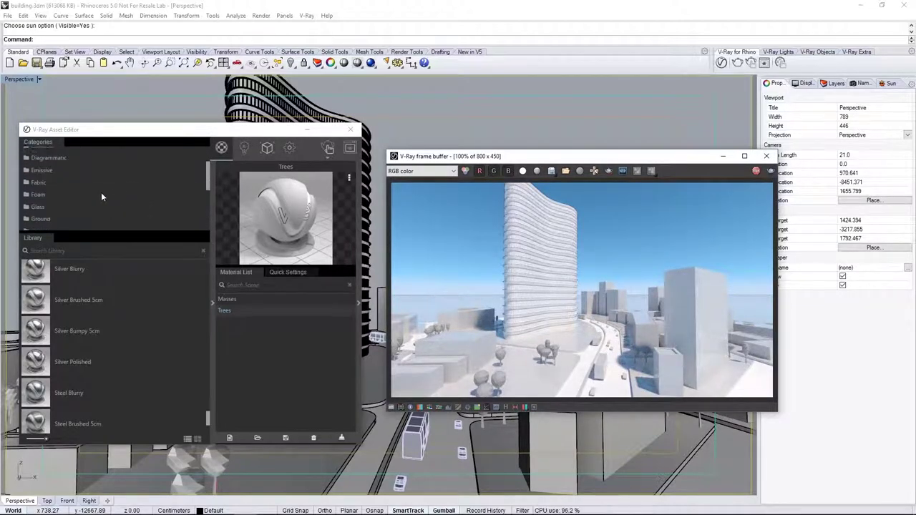
pyautogui.click(82, 214)
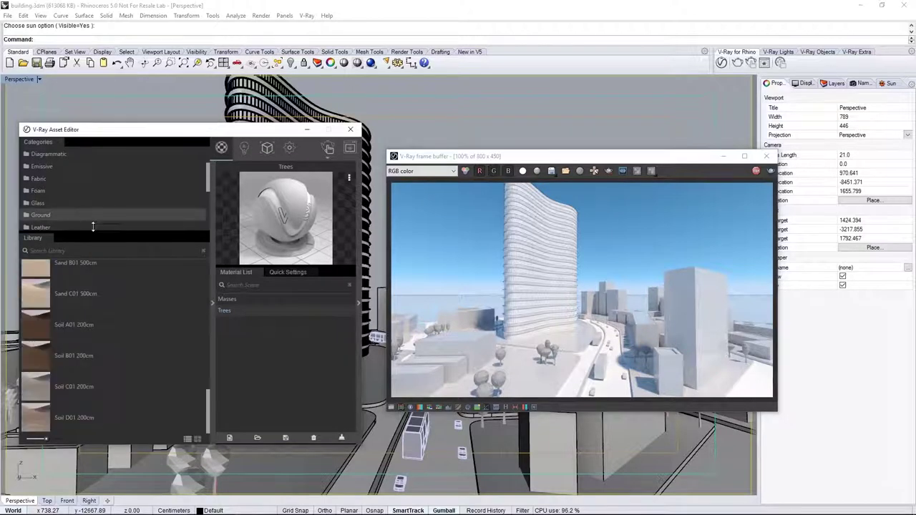
pyautogui.scroll(-3, 179, 369)
pyautogui.scroll(5, 135, 355)
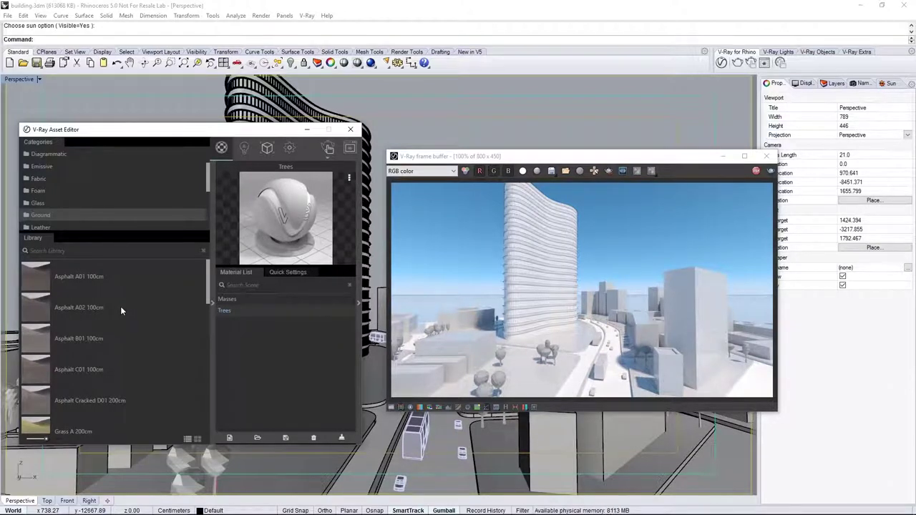
# Add Asphalt_A02_100cm to the scene materials, apply it to the roads layer, and show its Quick Settings.
pyautogui.moveTo(120, 307); pyautogui.dragTo(268, 339)
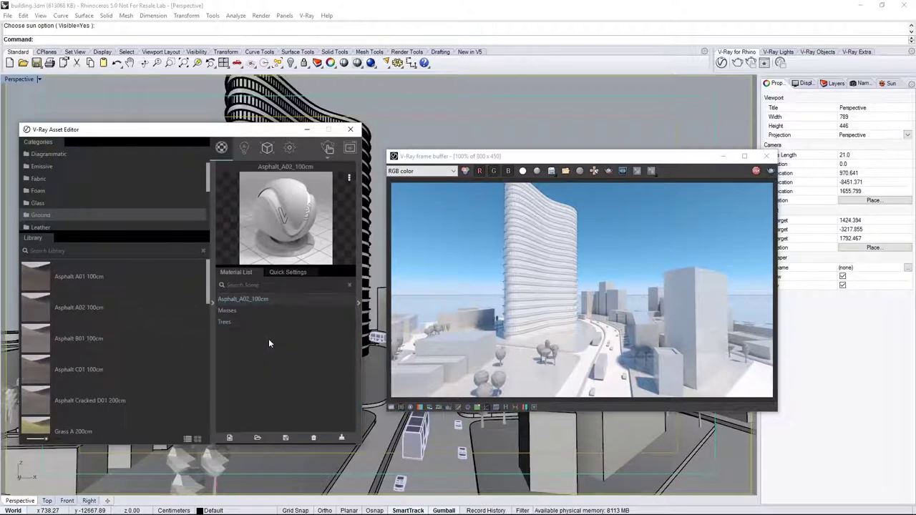
pyautogui.rightClick(281, 302)
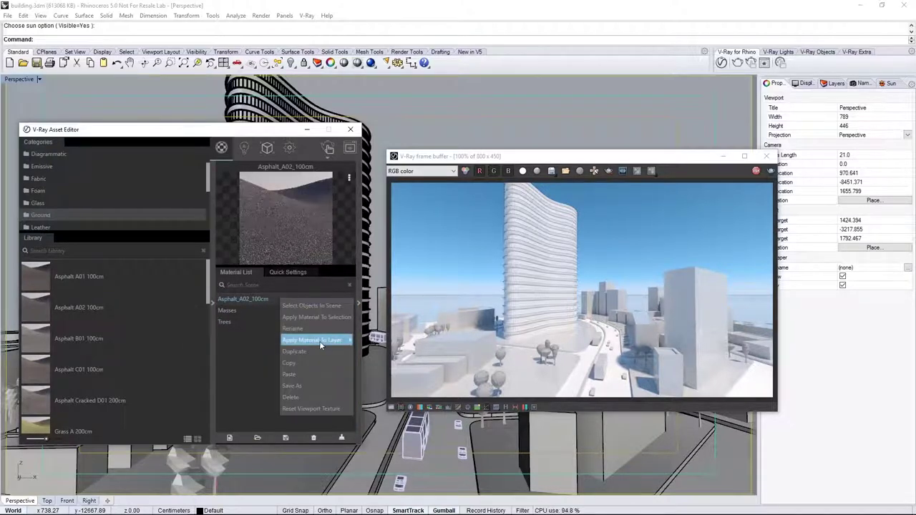
pyautogui.moveTo(320, 346)
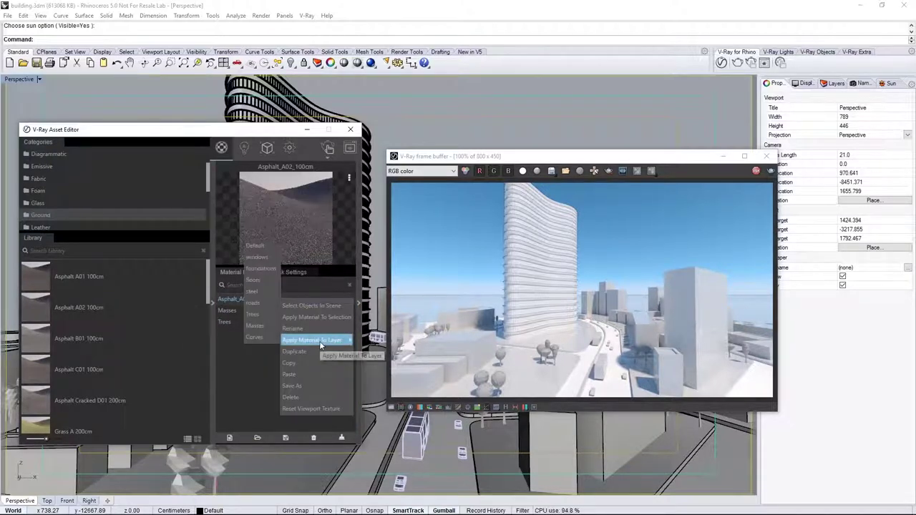
pyautogui.click(259, 305)
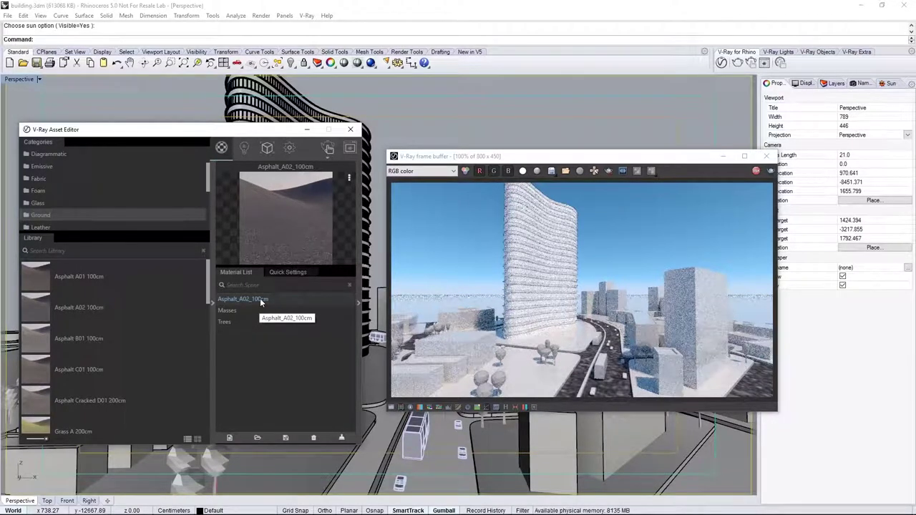
pyautogui.click(283, 272)
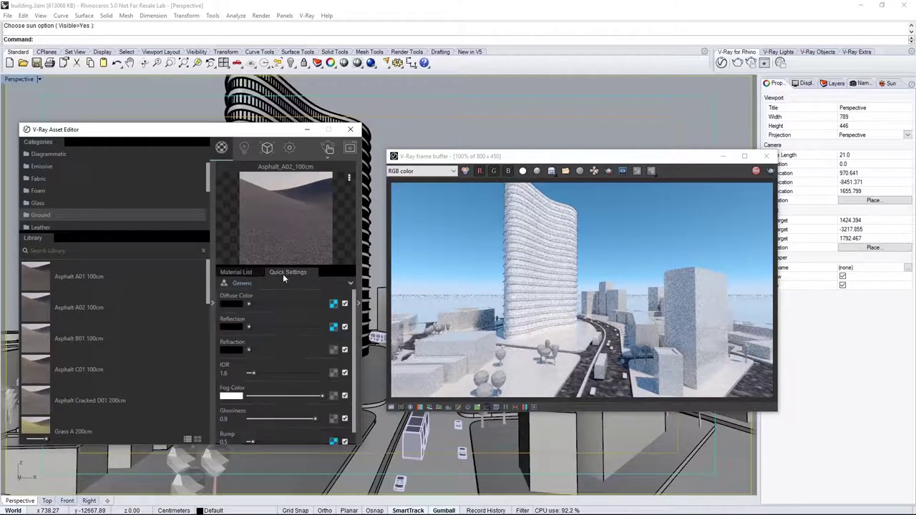
# Set the asphalt diffuse texture's UVW Repeat U and V to 50.
pyautogui.click(334, 305)
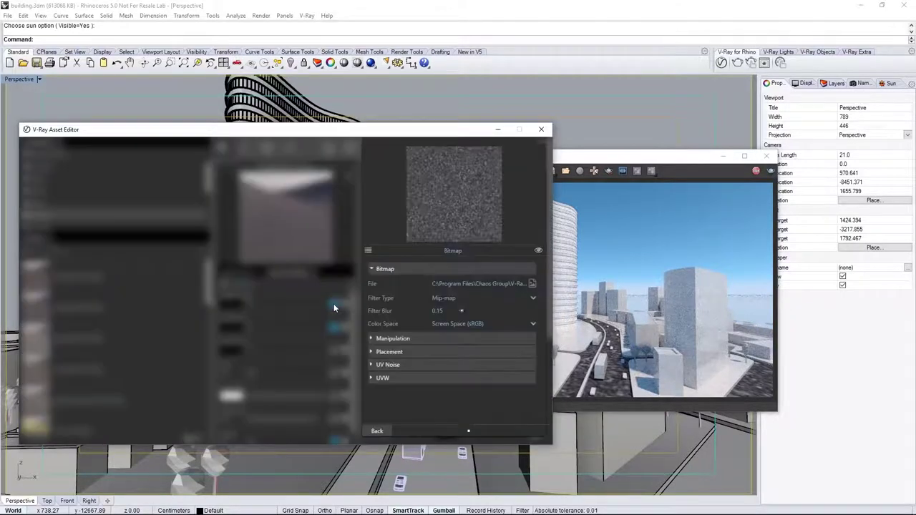
pyautogui.click(376, 378)
pyautogui.scroll(-2, 392, 387)
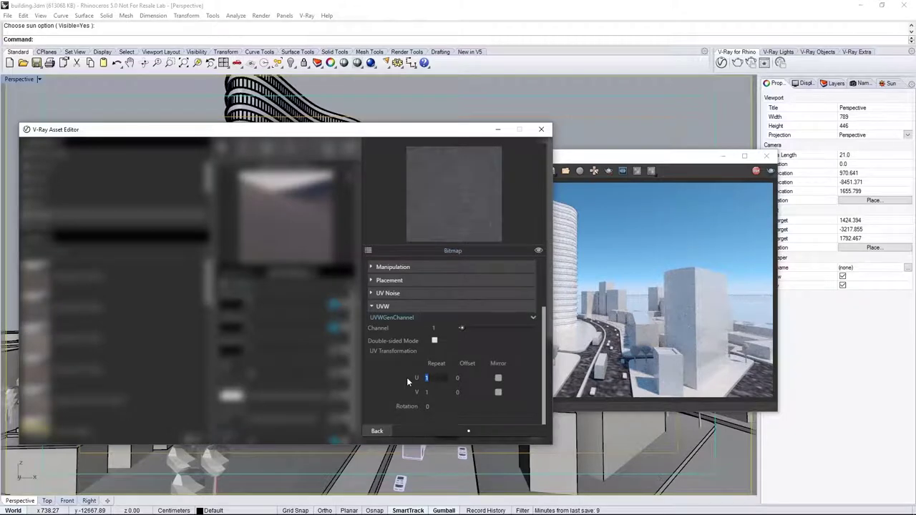
pyautogui.write('50')
pyautogui.press('Tab')
pyautogui.write('50')
pyautogui.press('Tab')
pyautogui.click(376, 431)
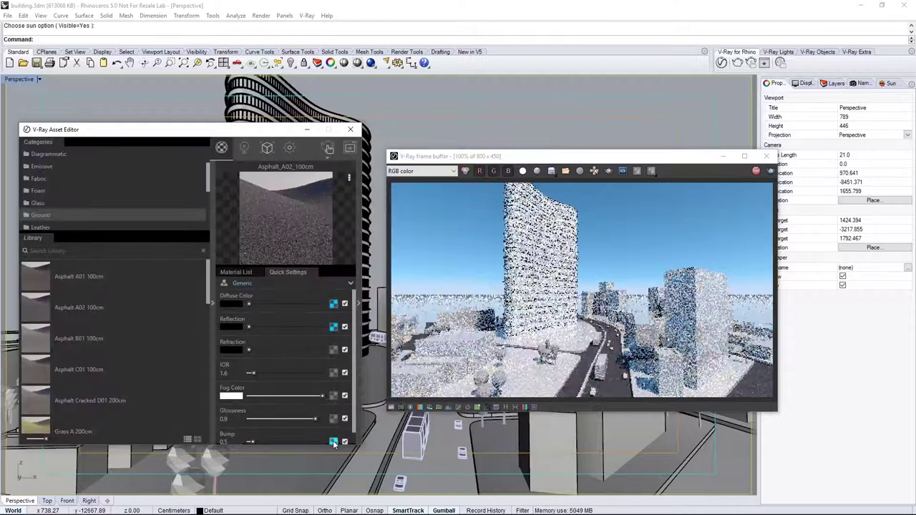
# Set the asphalt bump texture's UVW repeat to 50 as well.
pyautogui.click(332, 442)
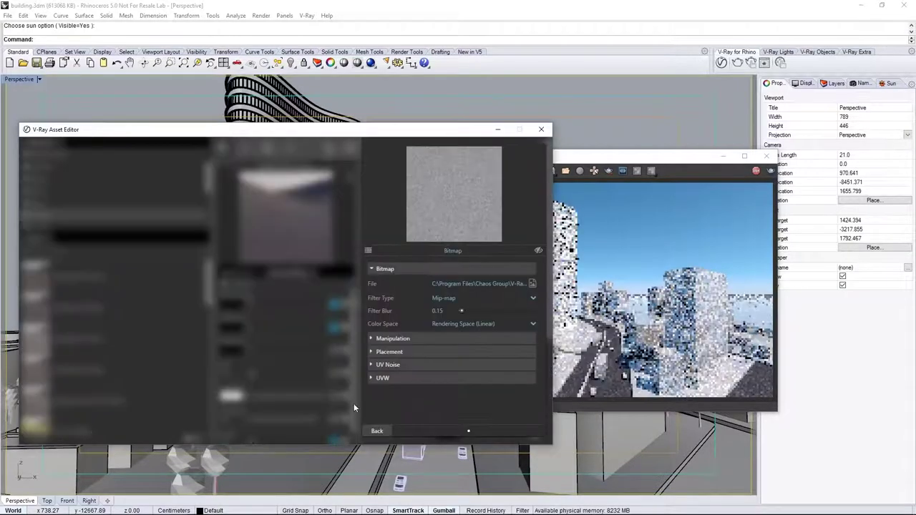
pyautogui.click(391, 379)
pyautogui.scroll(-2, 401, 386)
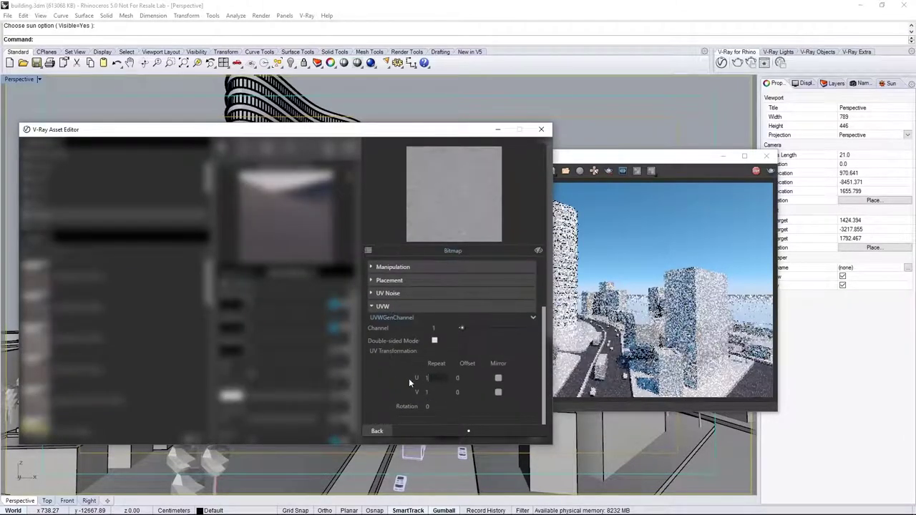
pyautogui.write('50')
pyautogui.press('Return')
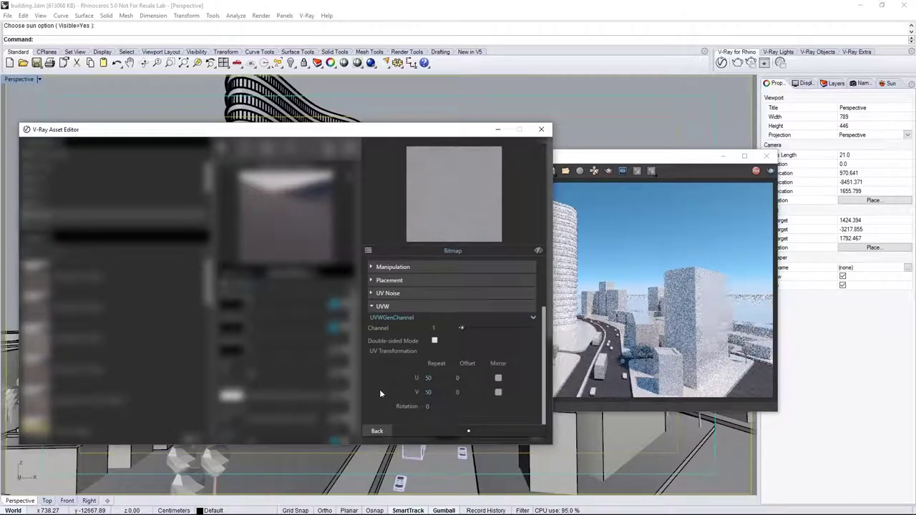
# Add Concrete_Simple_A01_2m from the Concrete library to the scene materials and assign it to a layer.
pyautogui.click(377, 430)
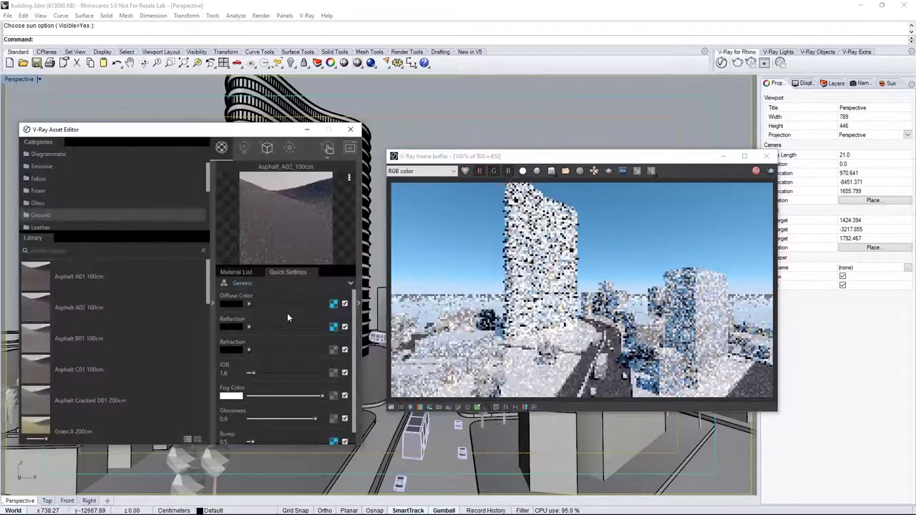
pyautogui.click(250, 272)
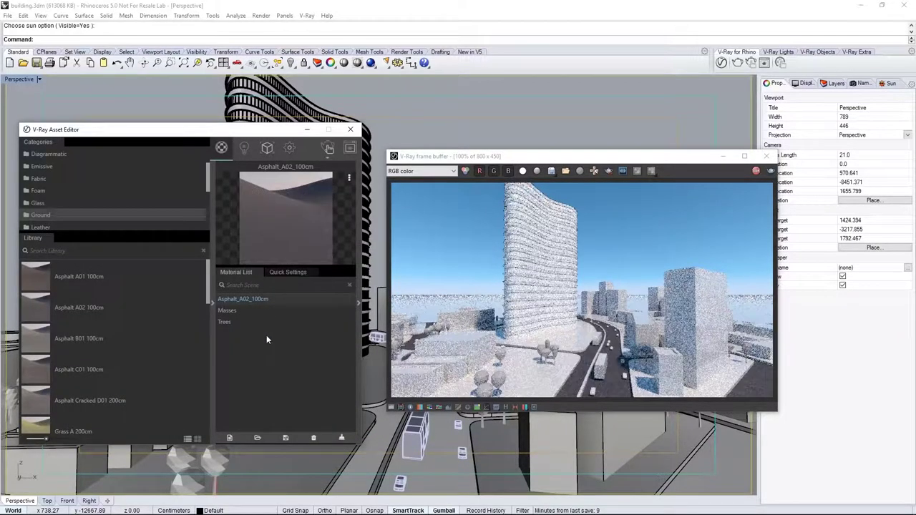
pyautogui.scroll(2, 108, 185)
pyautogui.click(99, 186)
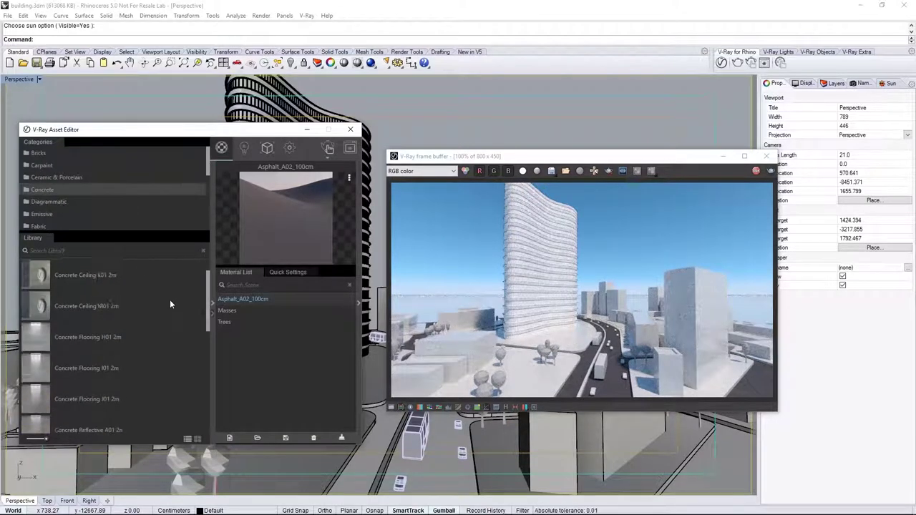
pyautogui.scroll(-3, 143, 311)
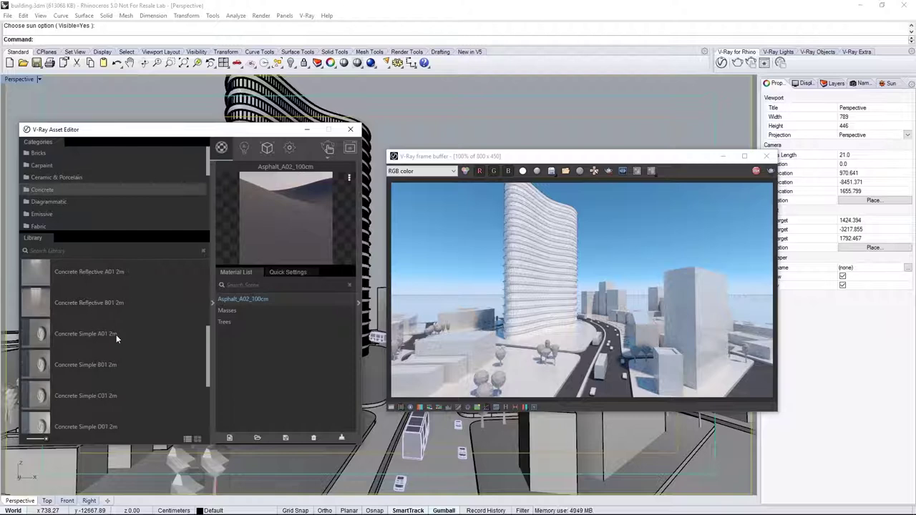
pyautogui.moveTo(116, 334); pyautogui.dragTo(258, 334)
pyautogui.rightClick(259, 309)
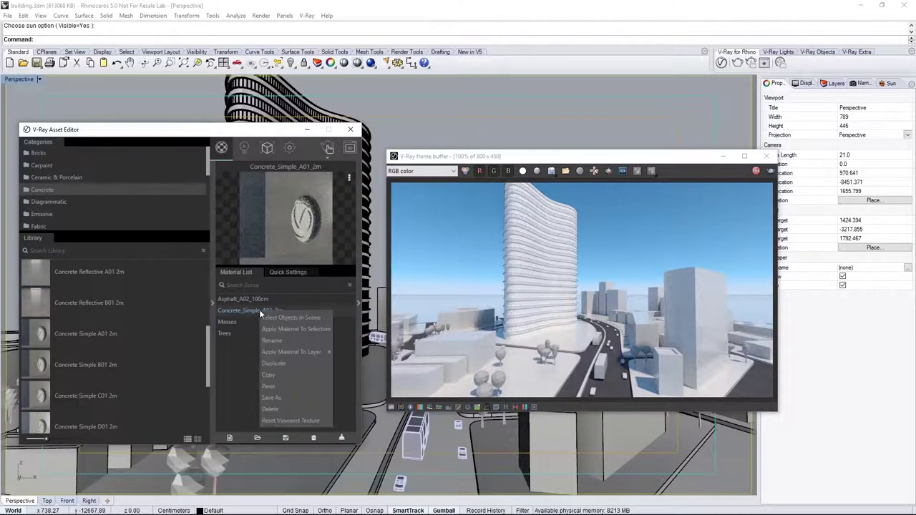
pyautogui.moveTo(275, 353)
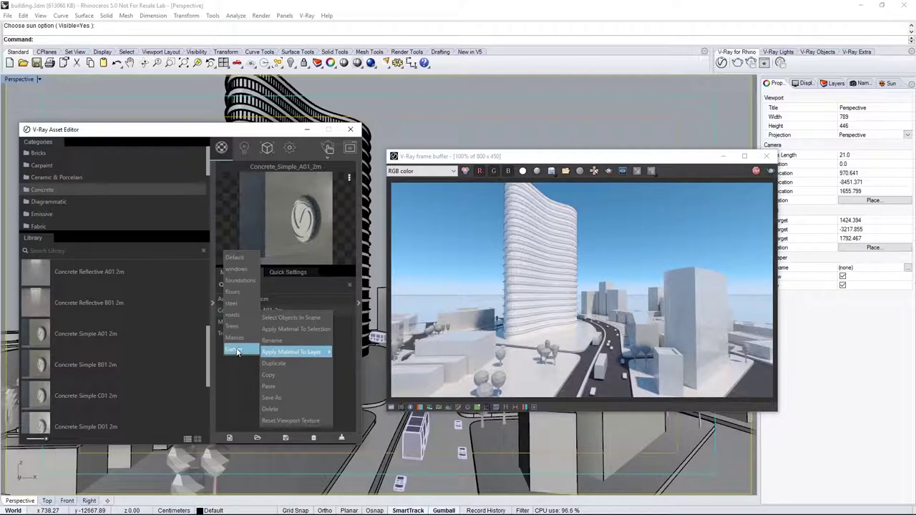
pyautogui.click(244, 291)
# Add Concrete_Simple_F01_2m to the scene materials and apply it to the foundations layer.
pyautogui.scroll(-4, 117, 315)
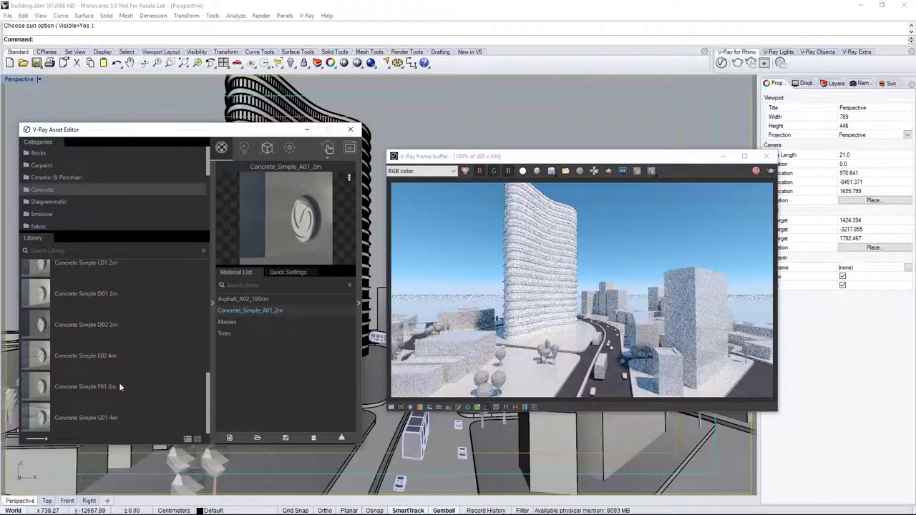
pyautogui.moveTo(106, 384); pyautogui.dragTo(274, 369)
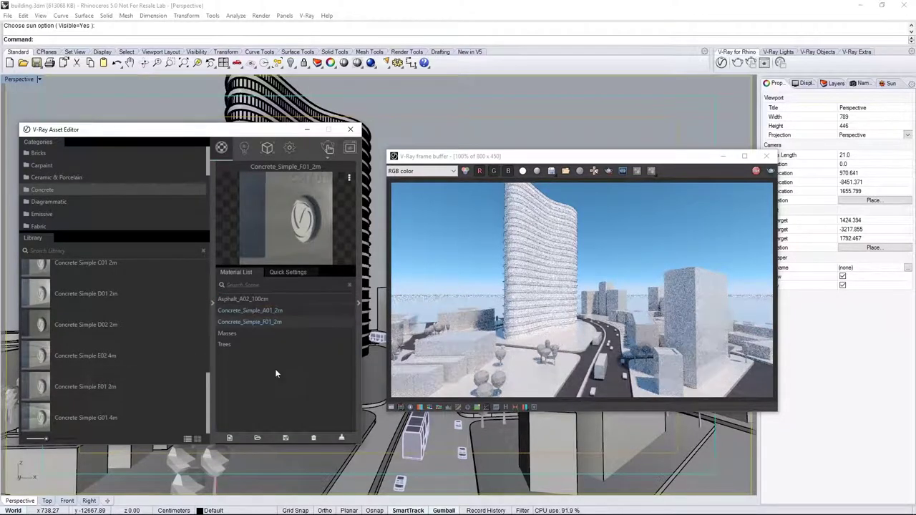
pyautogui.rightClick(277, 321)
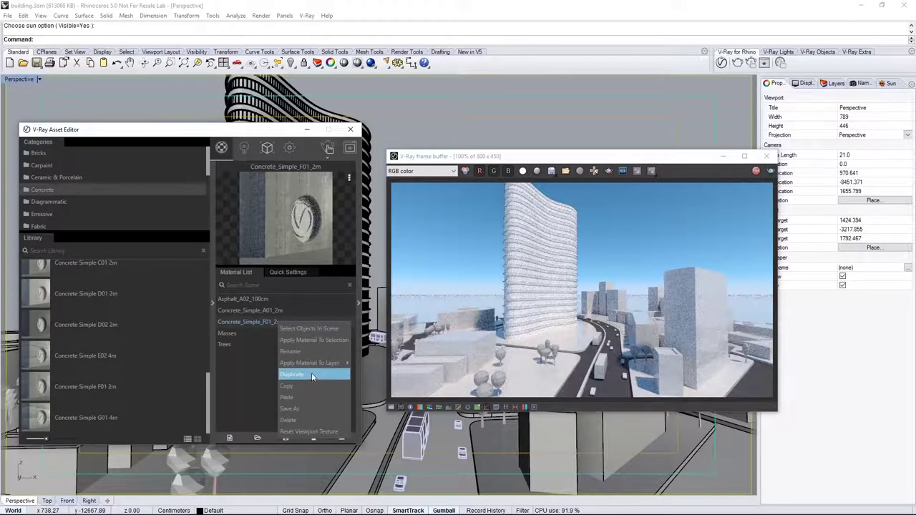
pyautogui.moveTo(312, 364)
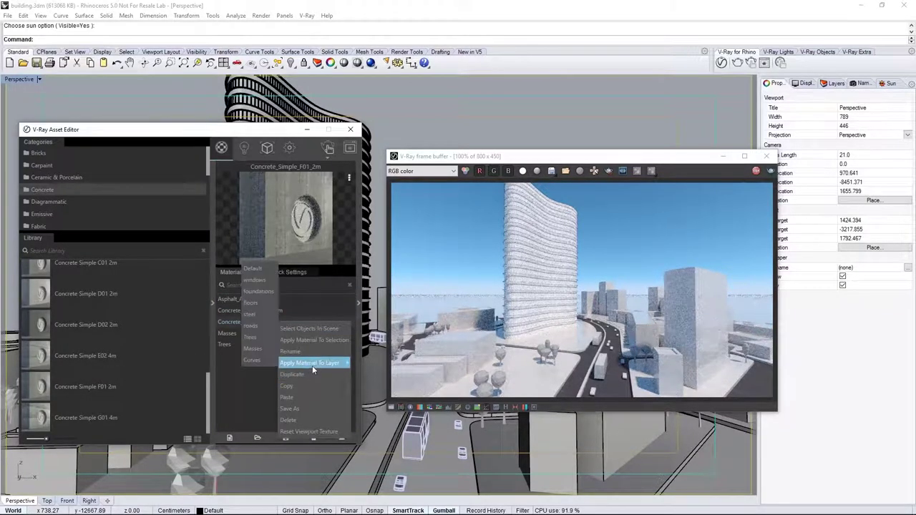
pyautogui.click(262, 292)
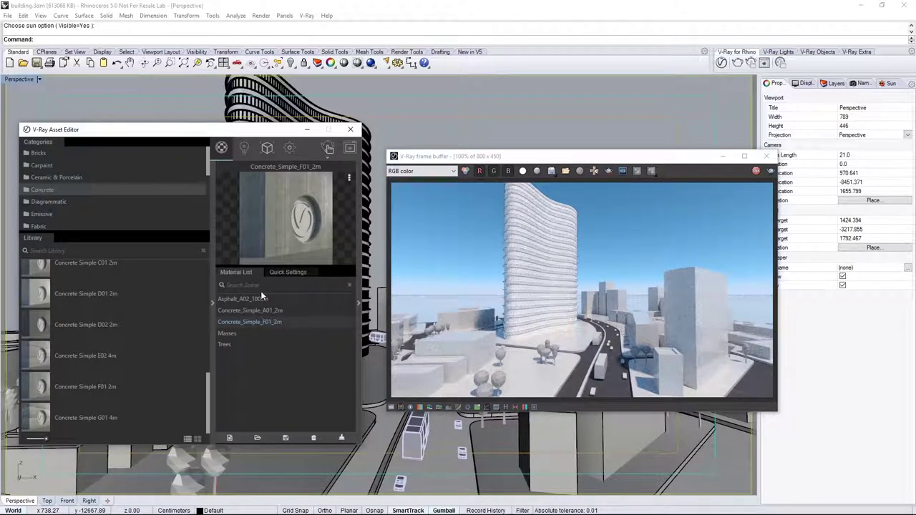
# Add Glass_Tinted_Black from the Glass library and apply it to the windows layer.
pyautogui.scroll(-2, 93, 202)
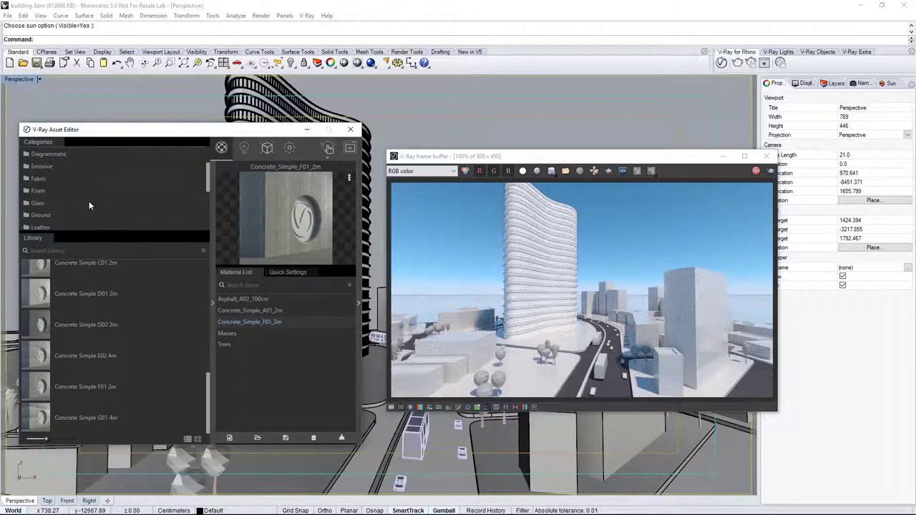
pyautogui.click(72, 201)
pyautogui.scroll(-5, 136, 298)
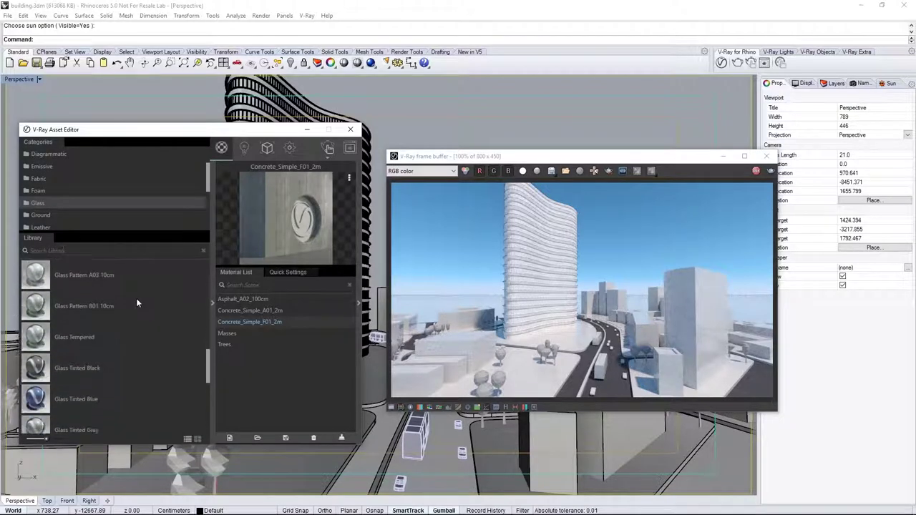
pyautogui.moveTo(121, 317); pyautogui.dragTo(271, 336)
pyautogui.rightClick(299, 334)
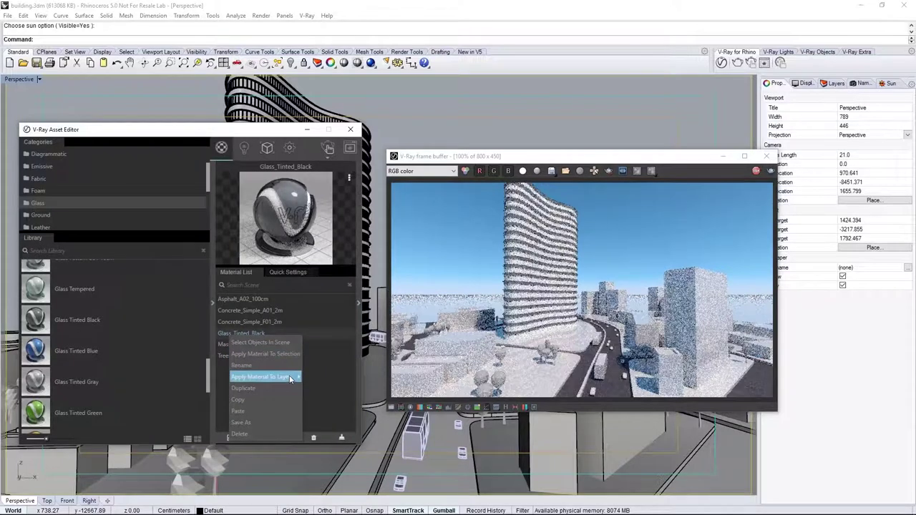
pyautogui.moveTo(272, 377)
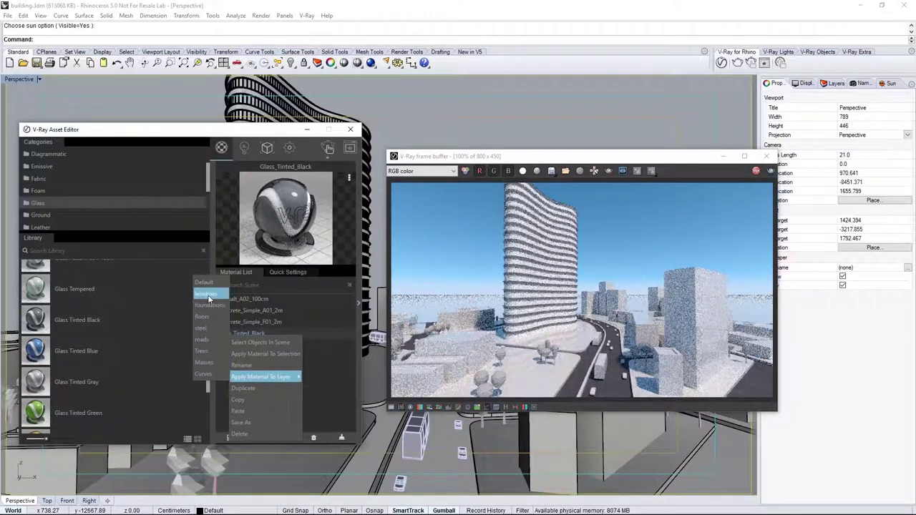
pyautogui.click(207, 294)
# Add Steel_Blurry from the Metal library and apply it to the steel layer.
pyautogui.scroll(-3, 147, 208)
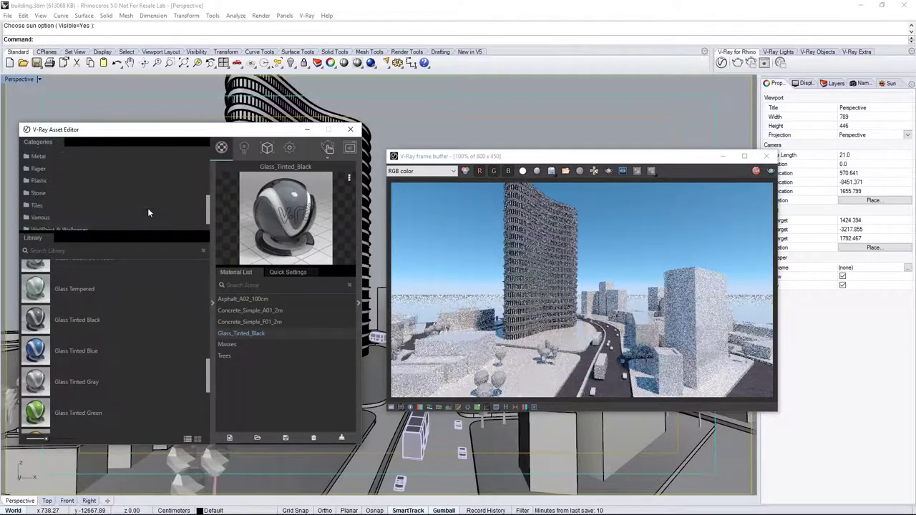
pyautogui.moveTo(209, 307); pyautogui.dragTo(209, 423)
pyautogui.moveTo(88, 344); pyautogui.dragTo(262, 359)
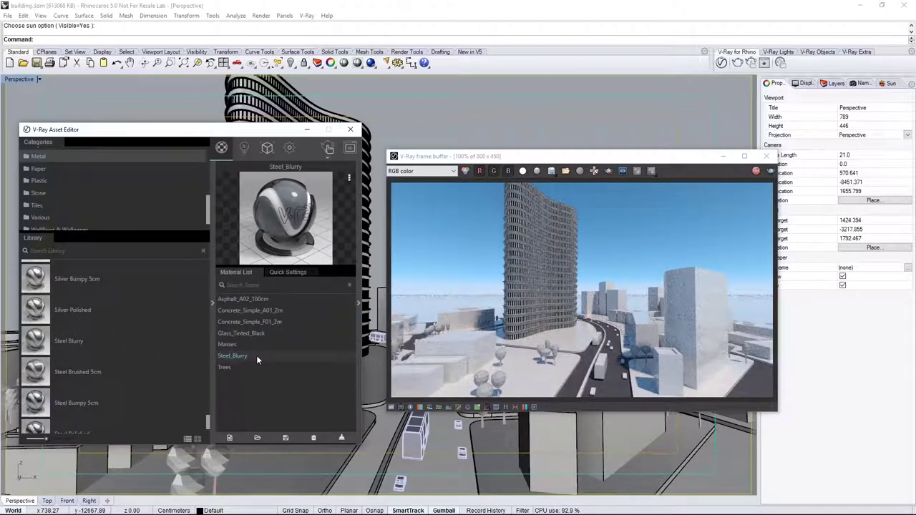
pyautogui.rightClick(256, 355)
pyautogui.moveTo(293, 303)
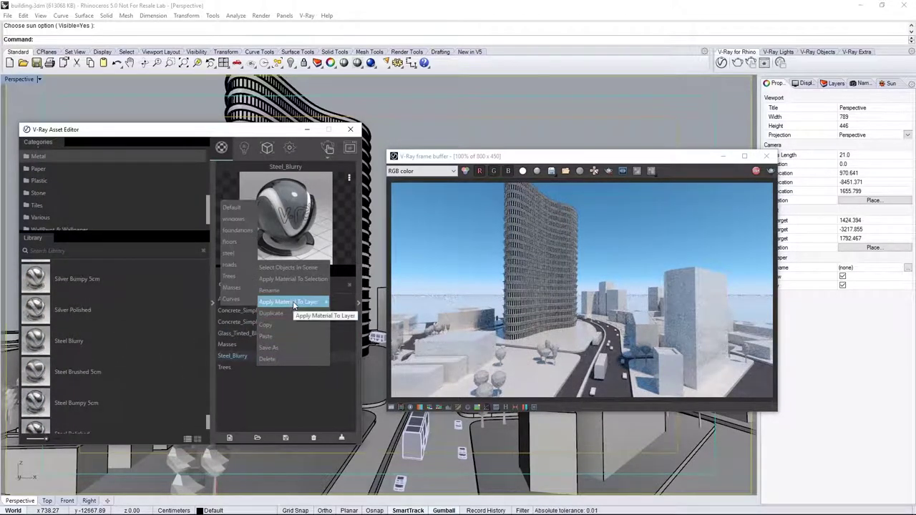
pyautogui.click(233, 254)
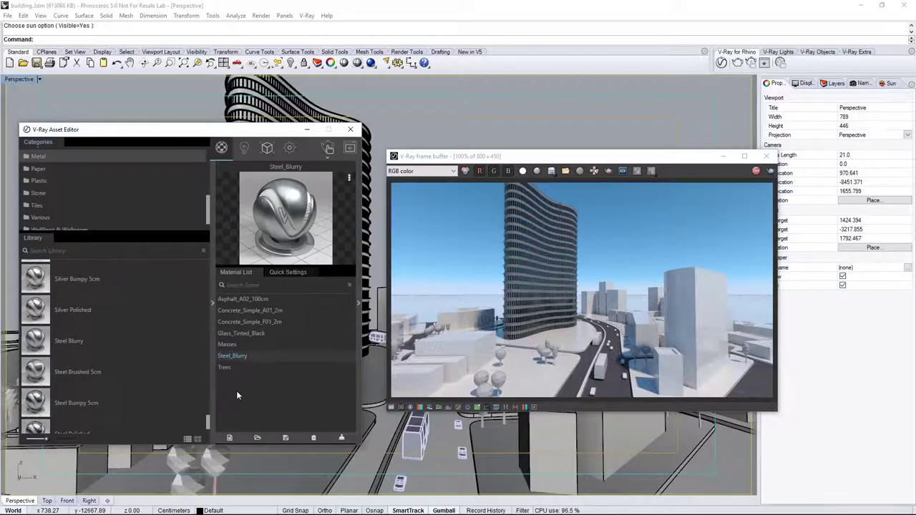
# In the V-Ray Camera settings, enable Depth of Field with a defocus of 0.8.
pyautogui.click(211, 304)
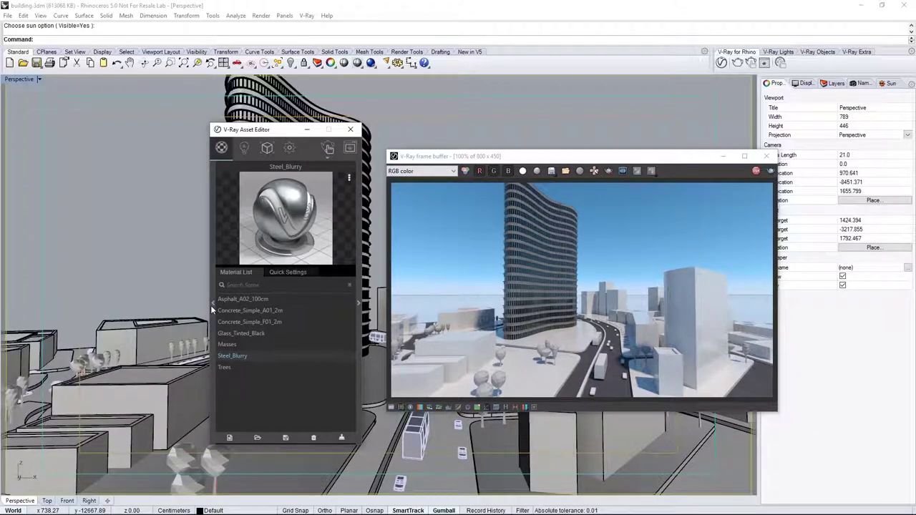
pyautogui.click(289, 150)
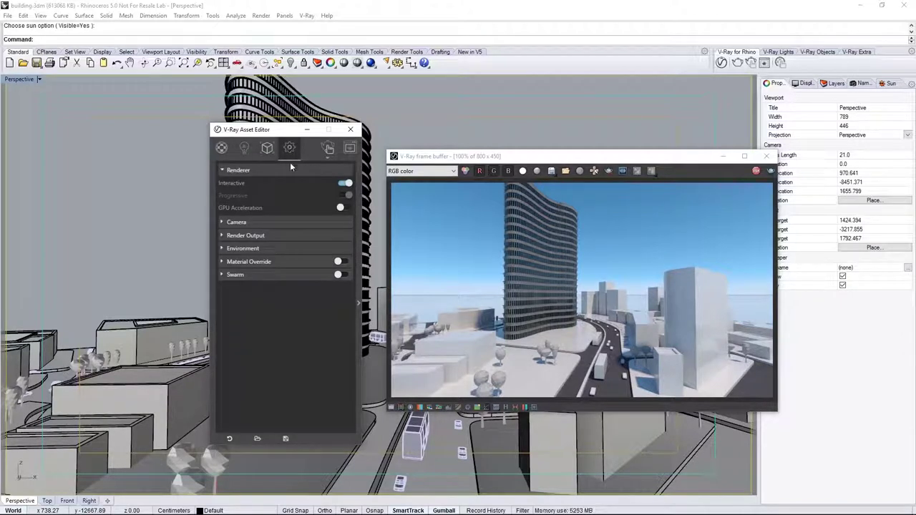
pyautogui.click(291, 223)
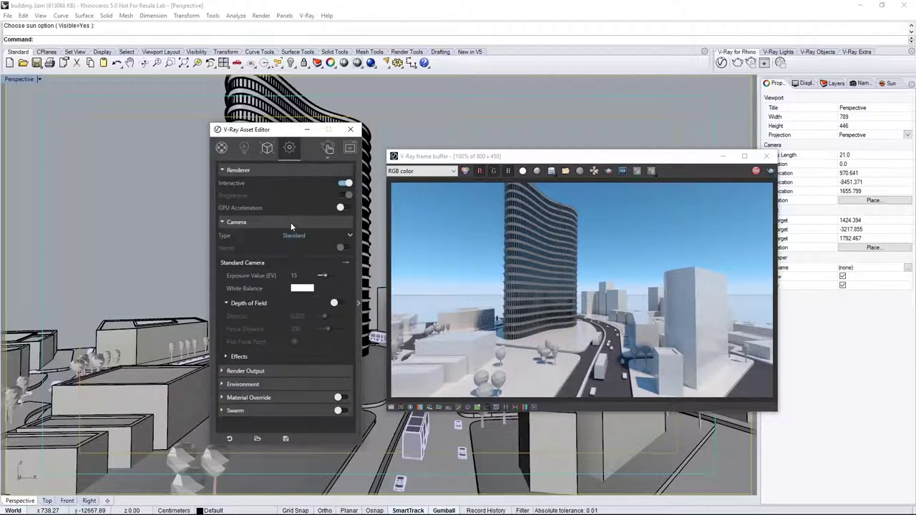
pyautogui.click(335, 303)
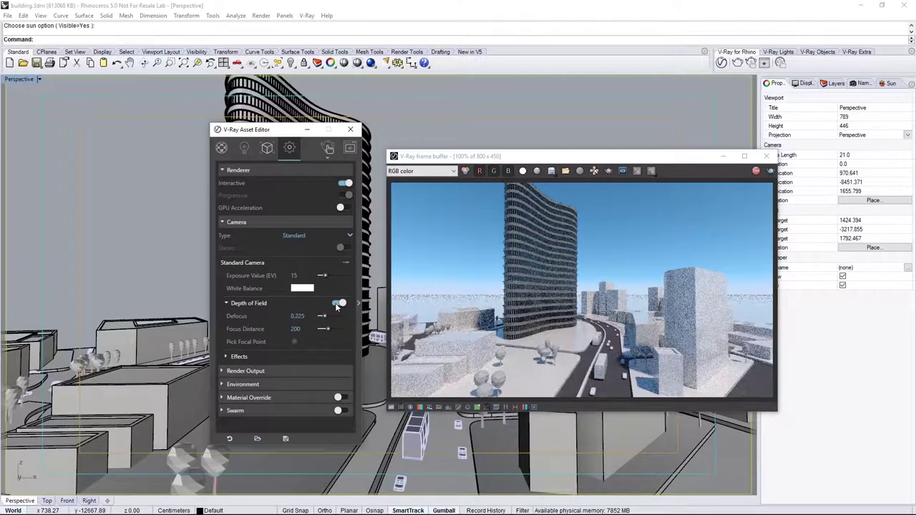
pyautogui.moveTo(323, 316); pyautogui.dragTo(335, 318)
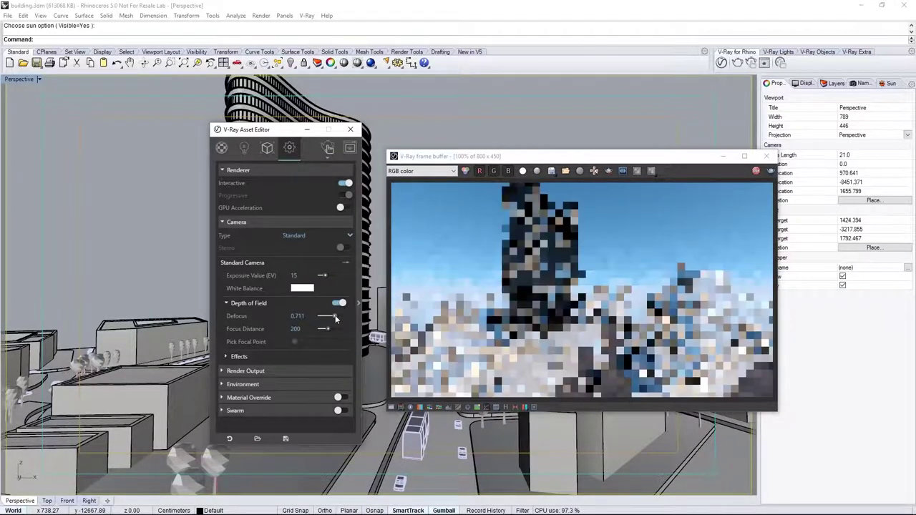
pyautogui.doubleClick(299, 315)
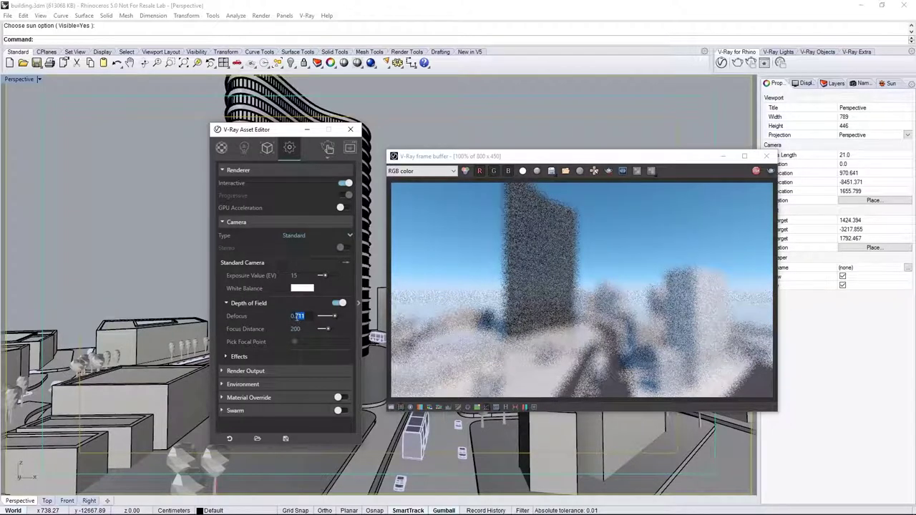
pyautogui.write('1')
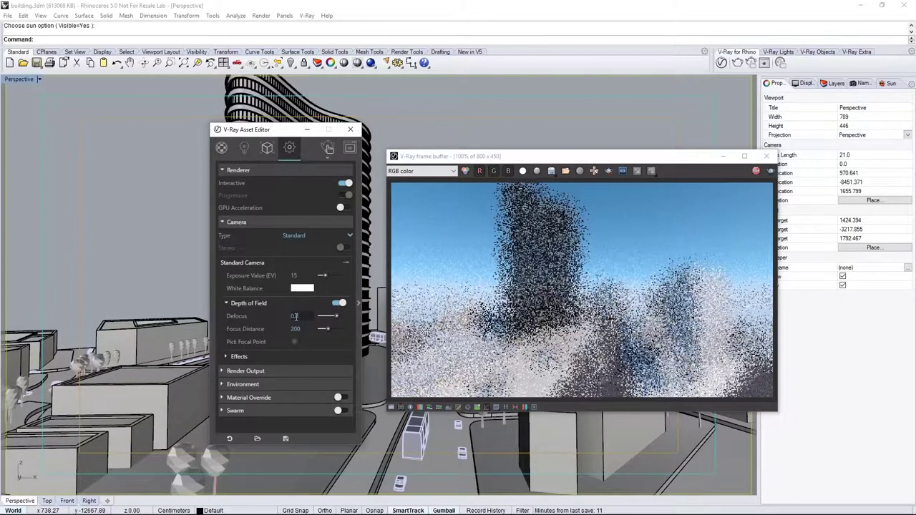
pyautogui.press('Return')
# Pick the tower's facade as the focal point, giving a focus distance of 7892.62.
pyautogui.moveTo(284, 134); pyautogui.dragTo(144, 136)
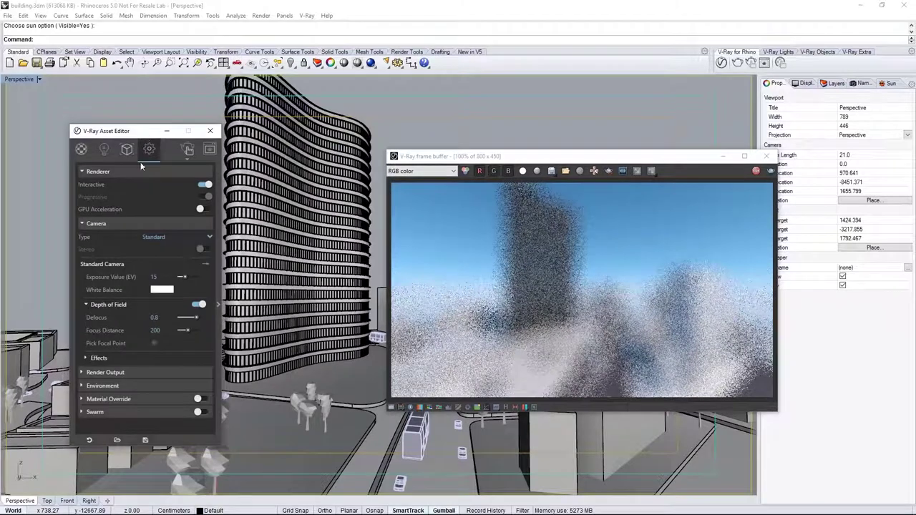
pyautogui.click(153, 344)
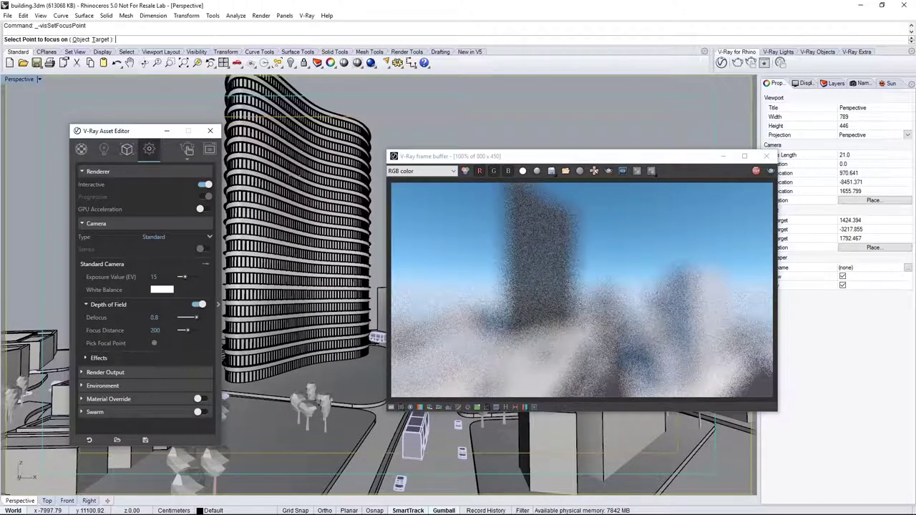
pyautogui.click(289, 192)
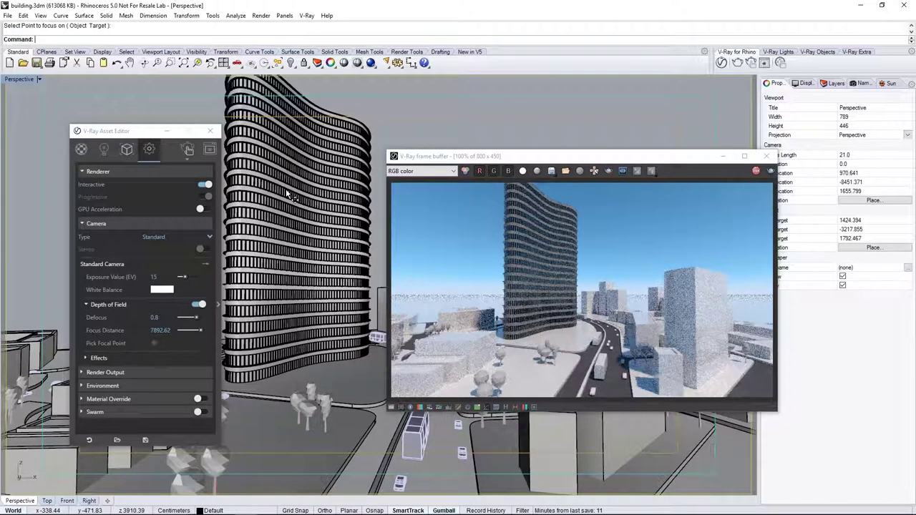
# Set Render Output to Custom aspect, width 0.8 and height 600 (480 x 600), and stop the render.
pyautogui.click(137, 224)
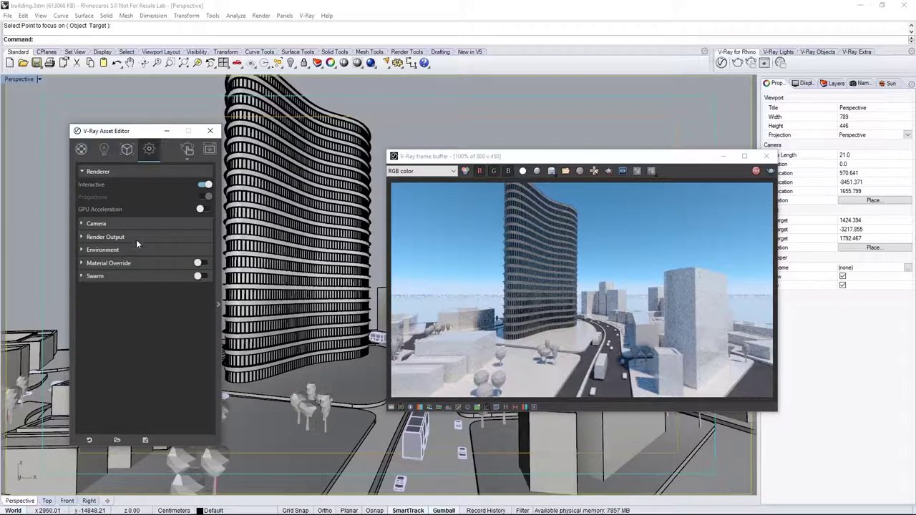
pyautogui.click(136, 237)
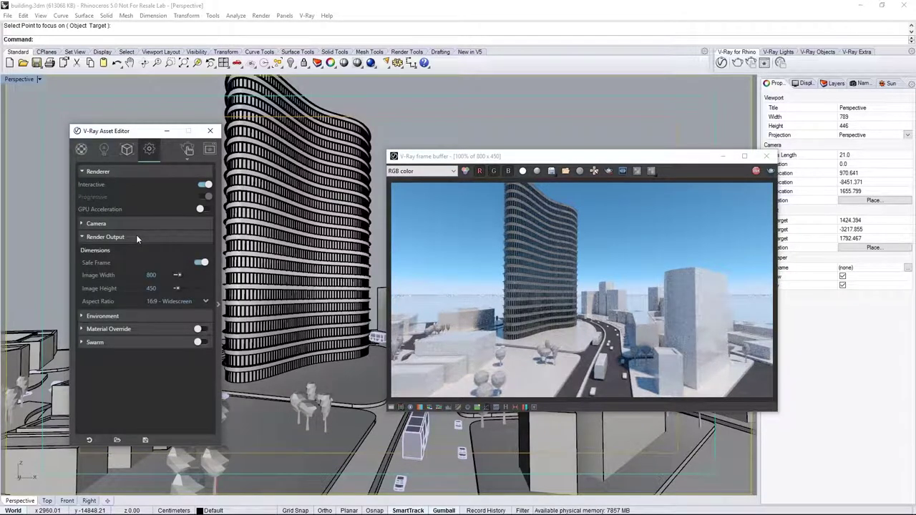
pyautogui.click(167, 300)
pyautogui.click(166, 375)
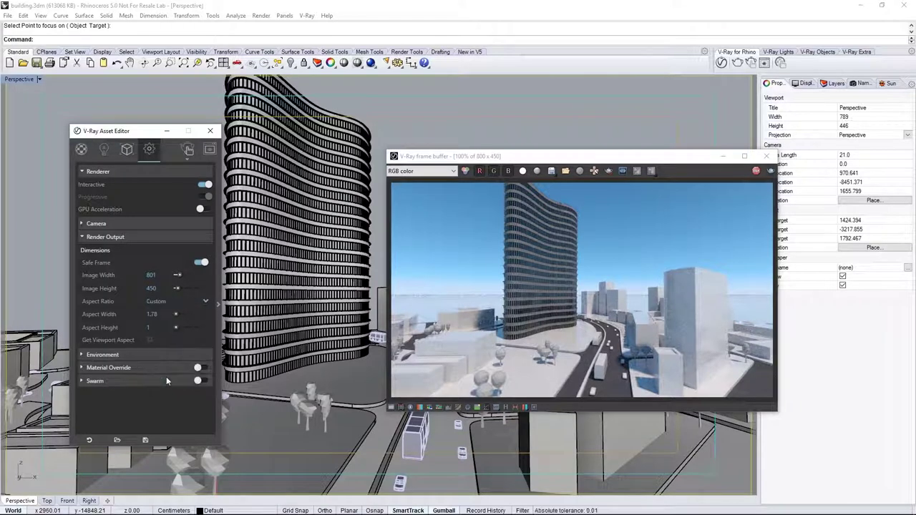
pyautogui.click(146, 314)
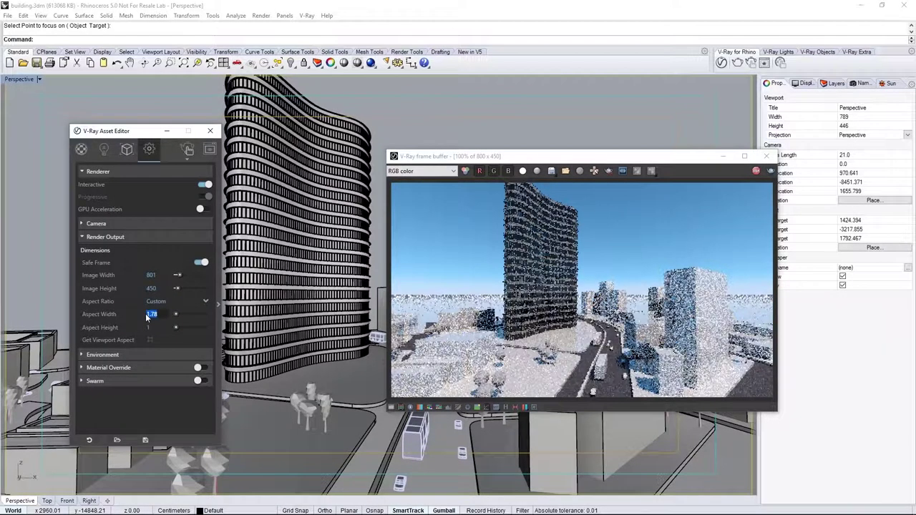
pyautogui.write('0.8')
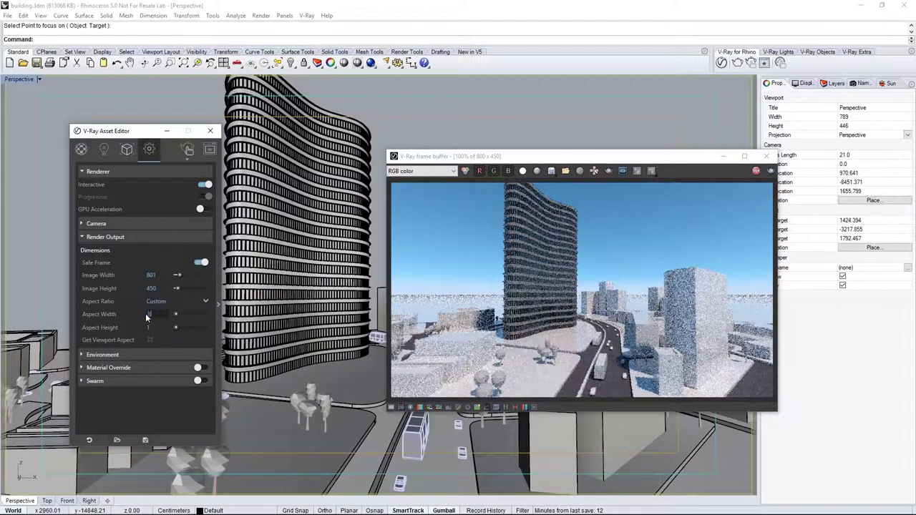
pyautogui.press('Return')
pyautogui.click(150, 288)
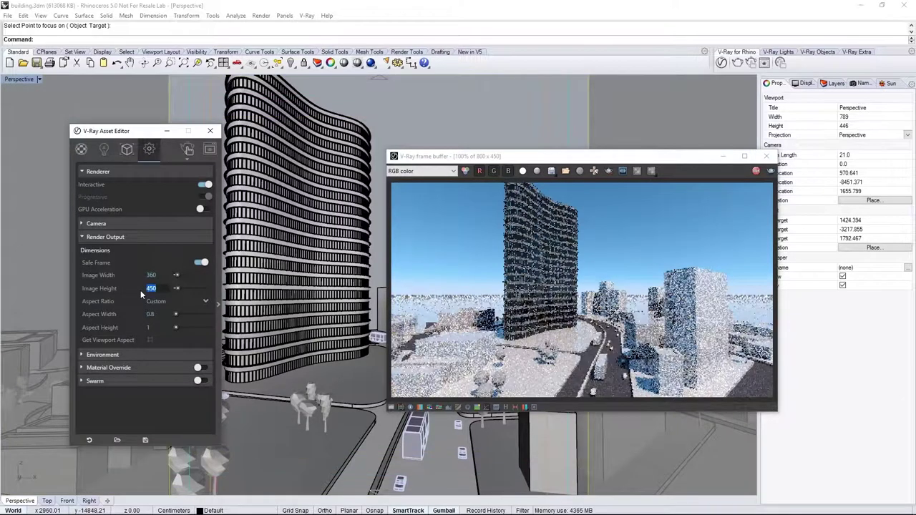
pyautogui.write('600')
pyautogui.press('Return')
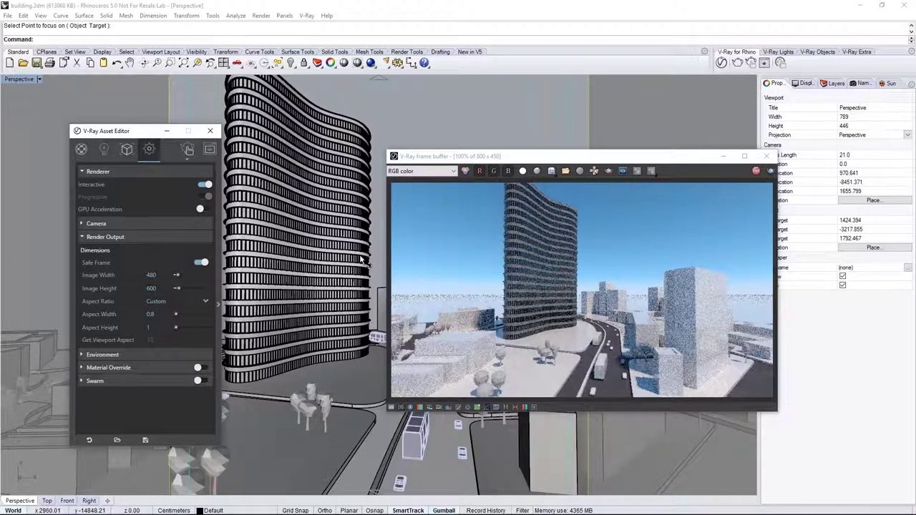
pyautogui.click(756, 172)
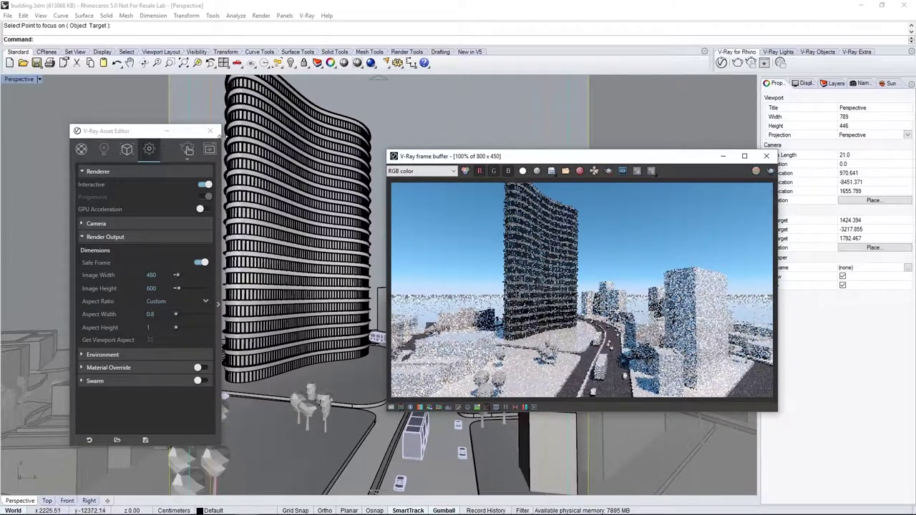
# Restart the render at 480 x 600 and narrow the frame buffer window to fit the portrait image.
pyautogui.click(188, 149)
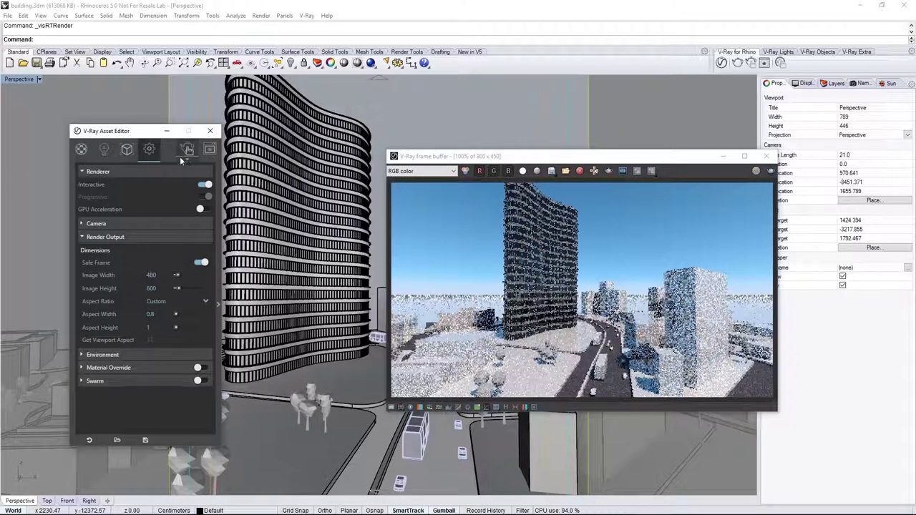
pyautogui.click(187, 149)
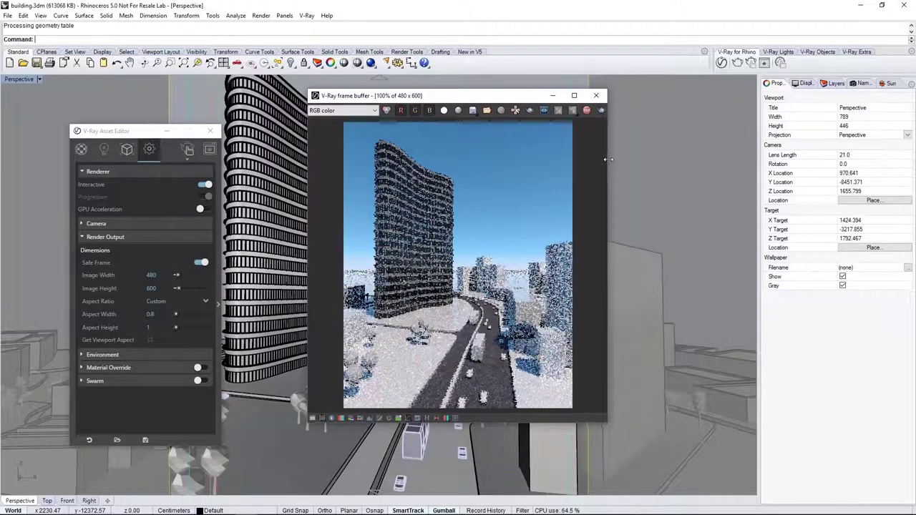
pyautogui.moveTo(608, 159); pyautogui.dragTo(537, 162)
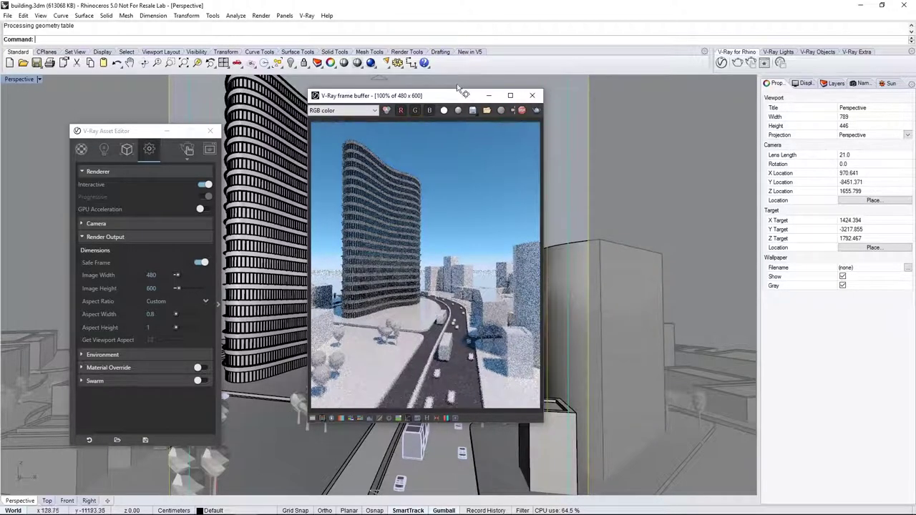
pyautogui.moveTo(458, 95); pyautogui.dragTo(420, 138)
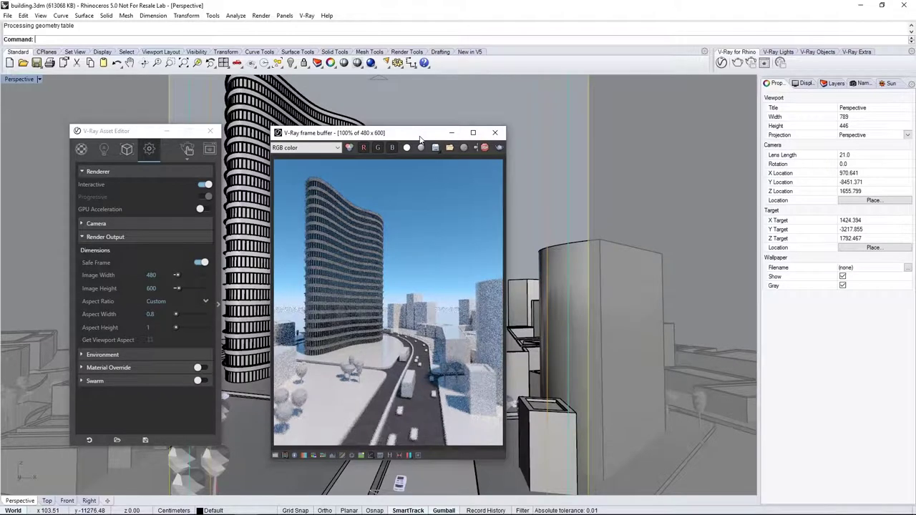
pyautogui.click(158, 238)
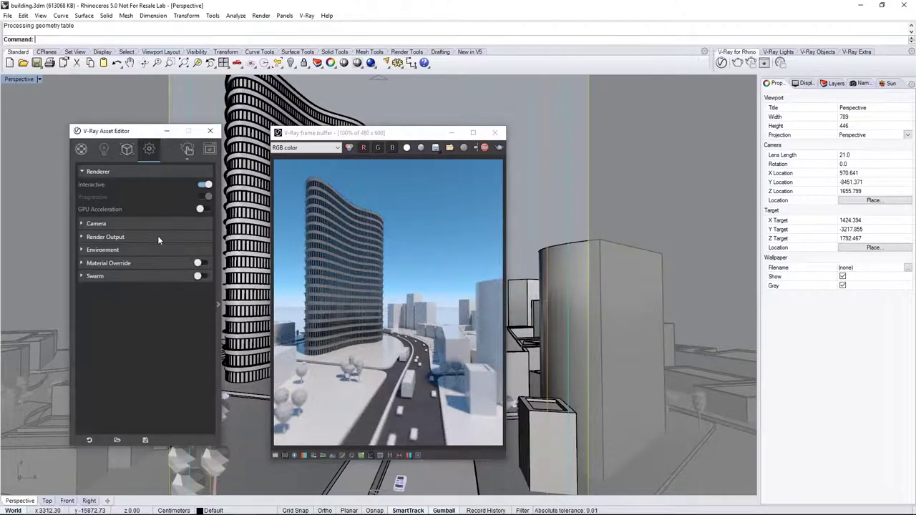
# Enable Aerial Perspective with the Rhino Document Sun, 85000 m visibility range, and Affect Background off.
pyautogui.click(156, 249)
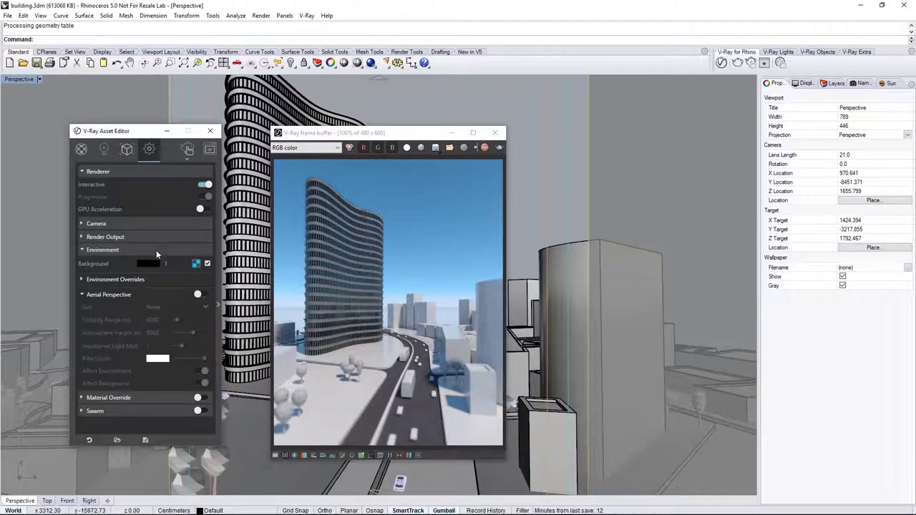
pyautogui.click(200, 296)
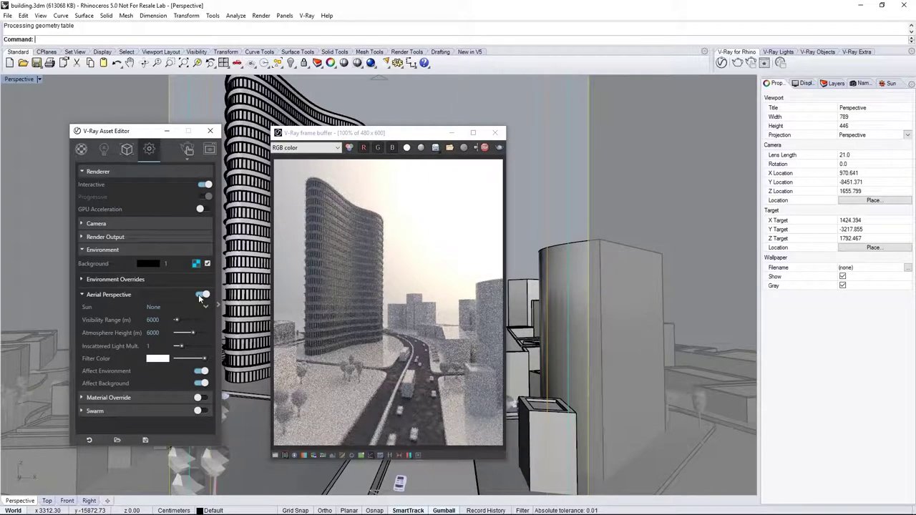
pyautogui.click(200, 308)
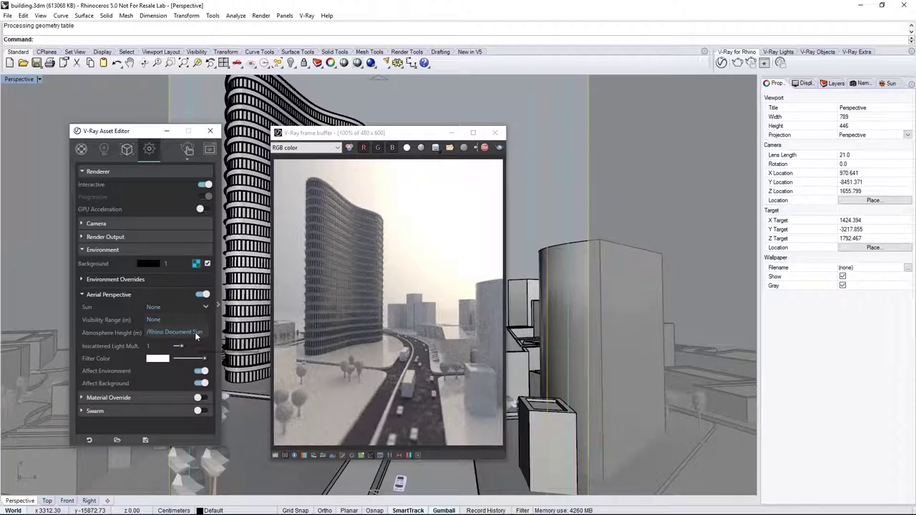
pyautogui.click(194, 332)
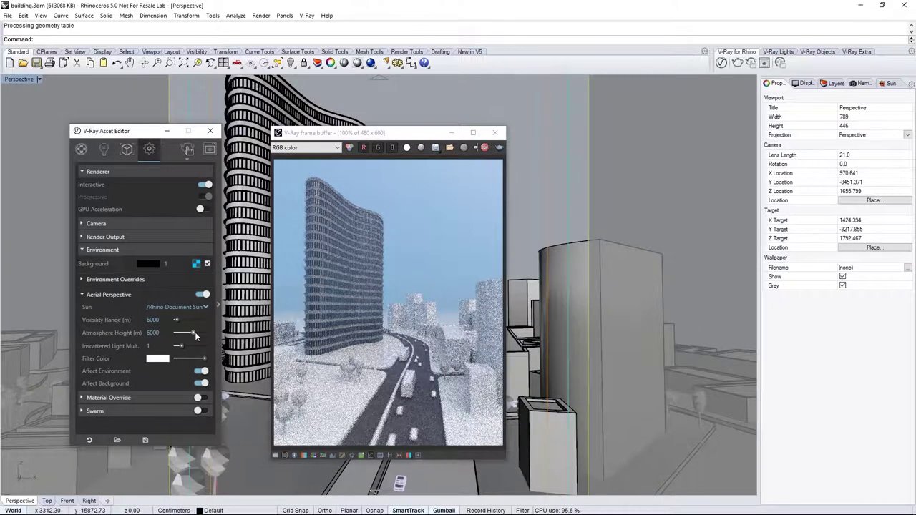
pyautogui.doubleClick(154, 319)
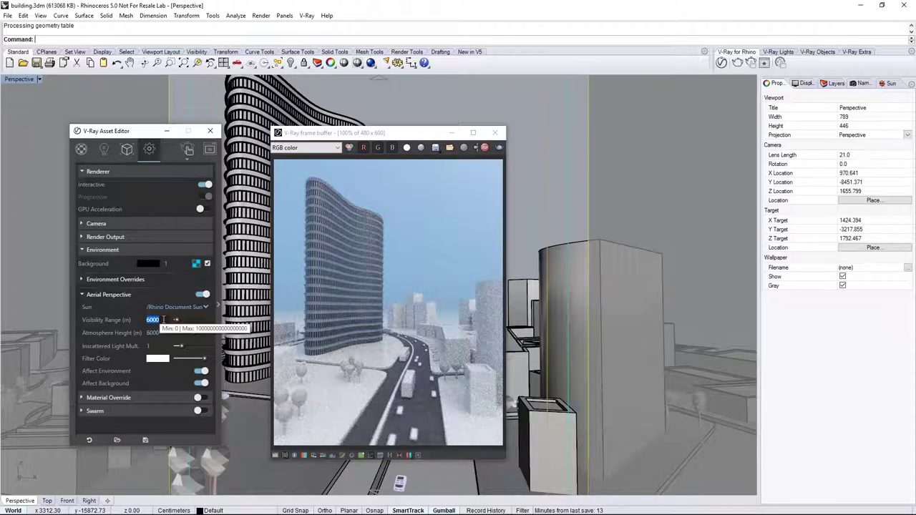
pyautogui.write('85')
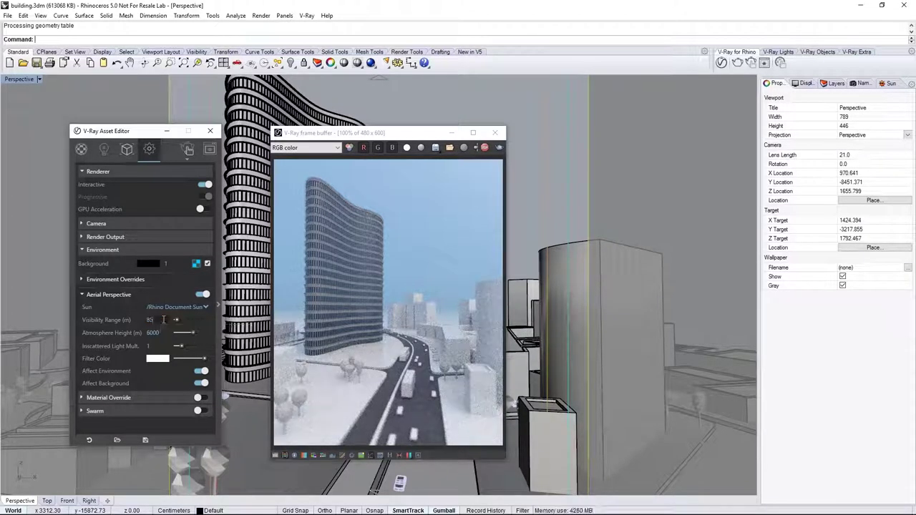
pyautogui.press('Return')
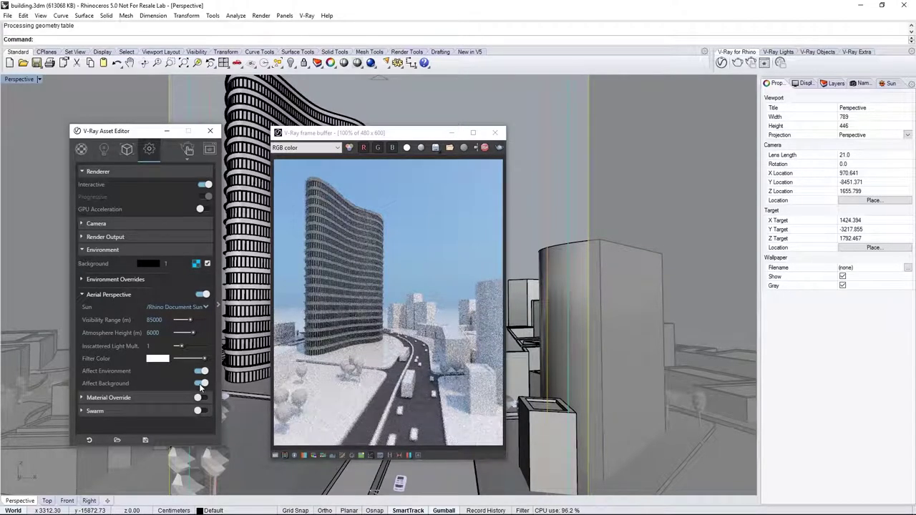
pyautogui.click(201, 384)
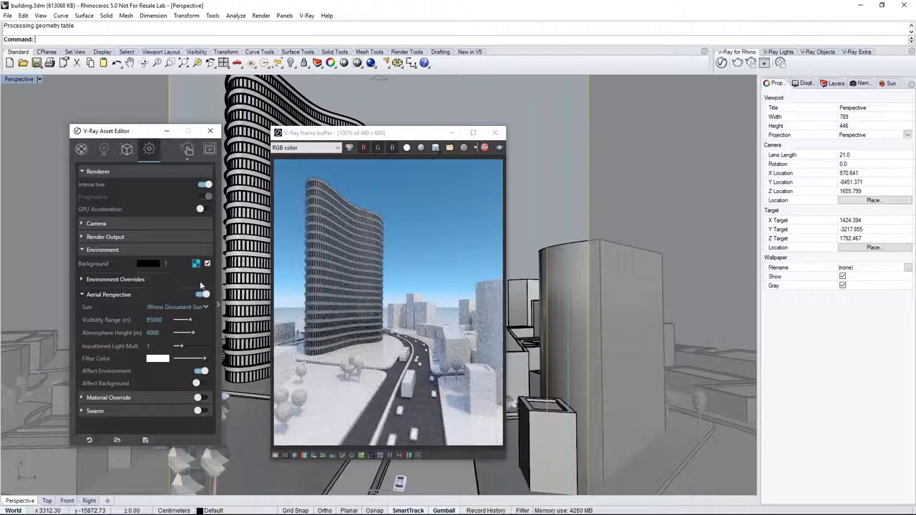
# Turn off Interactive and Progressive rendering, enable Swarm, and start the final render.
pyautogui.click(198, 251)
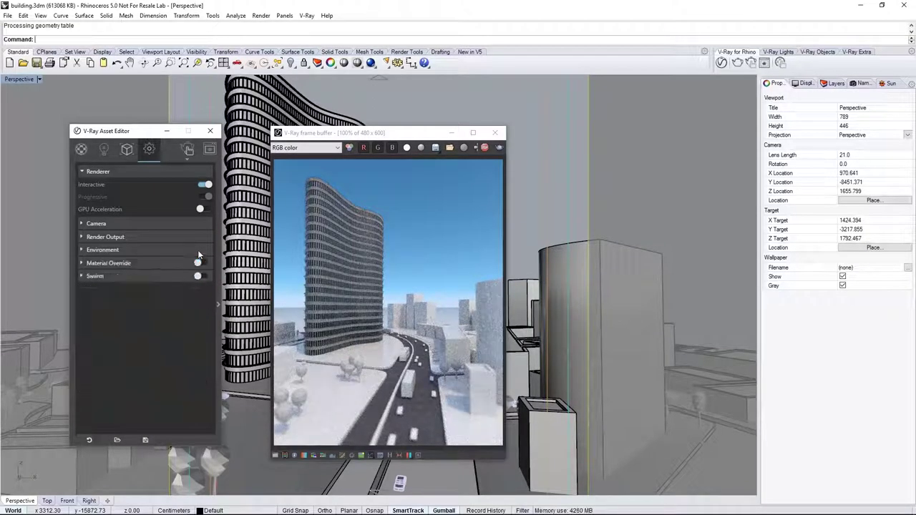
pyautogui.click(485, 148)
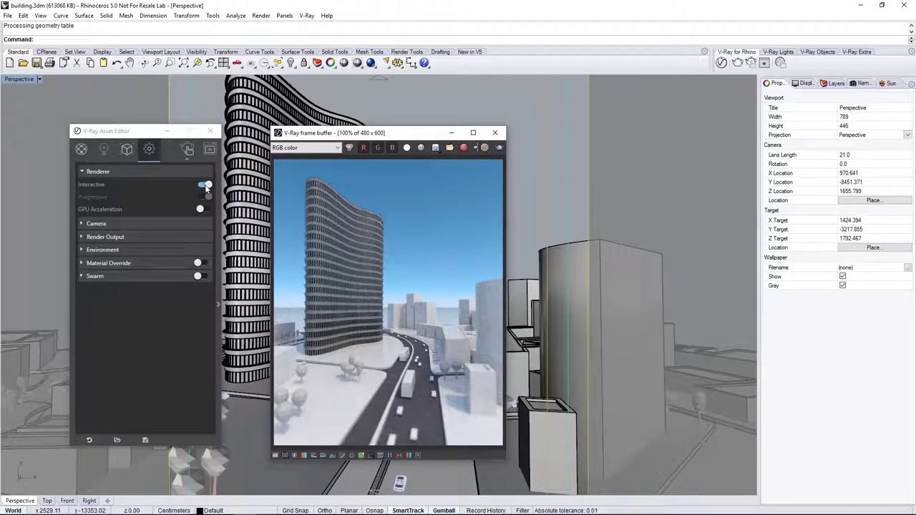
pyautogui.click(205, 186)
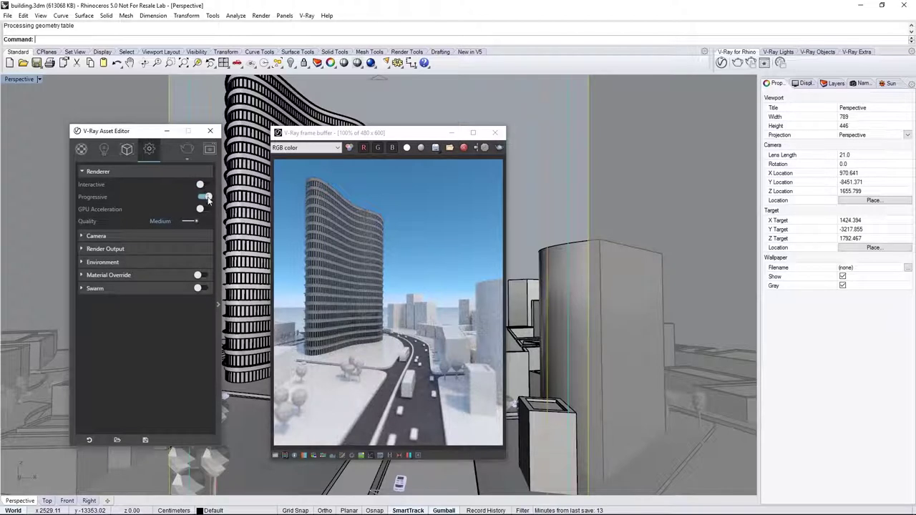
pyautogui.click(207, 197)
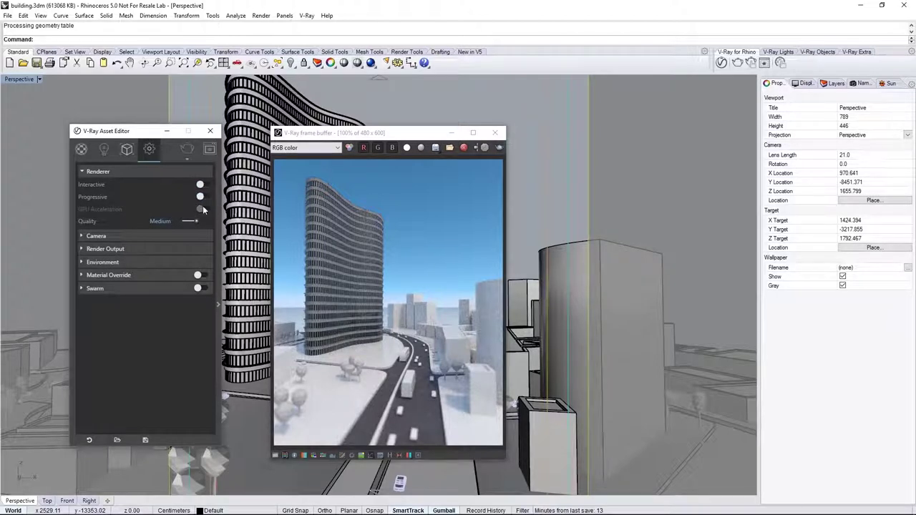
pyautogui.click(198, 288)
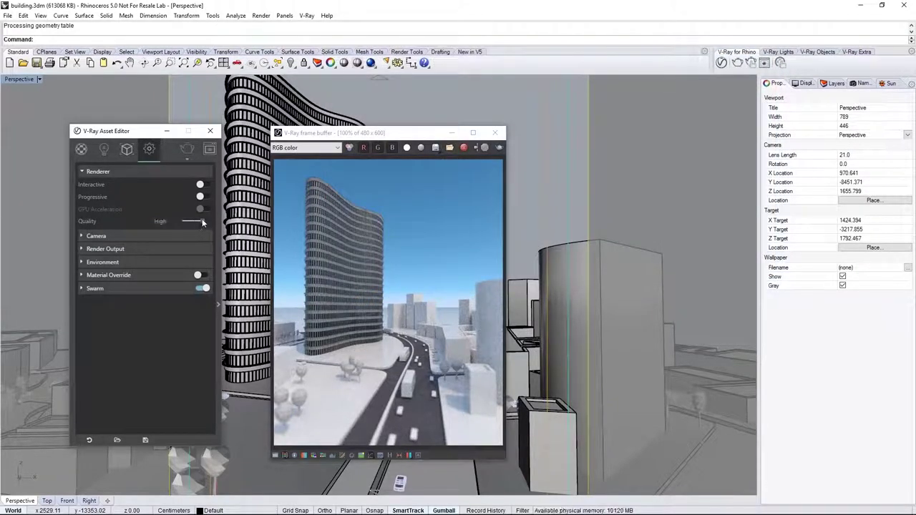
pyautogui.click(187, 149)
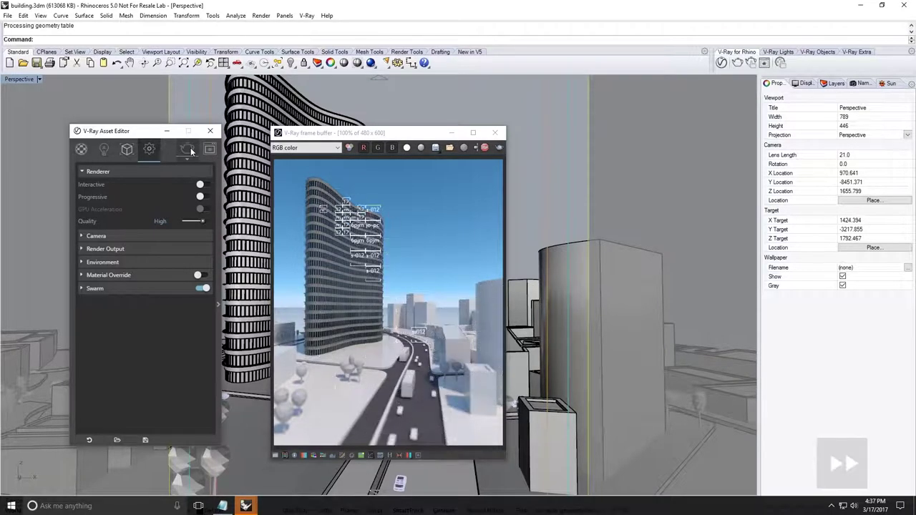
# Close the render settings and enable the Exposure correction in the frame buffer.
pyautogui.click(209, 131)
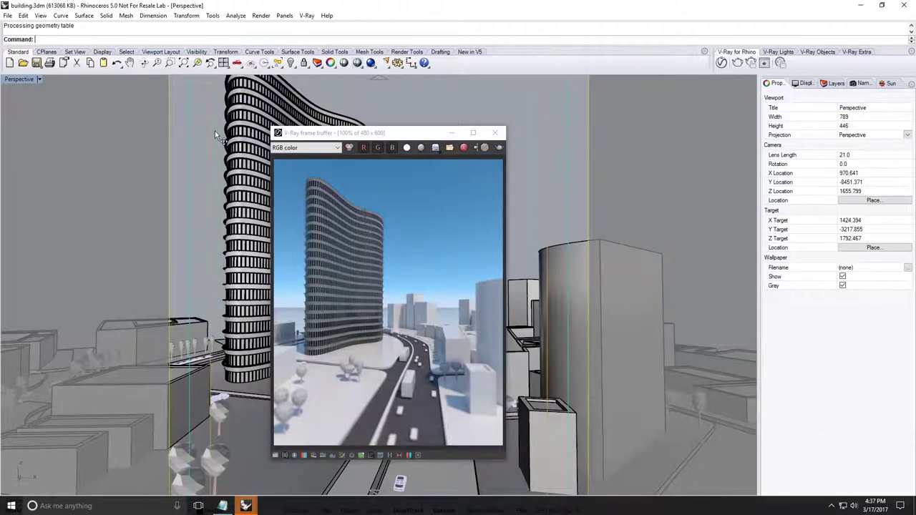
pyautogui.click(276, 456)
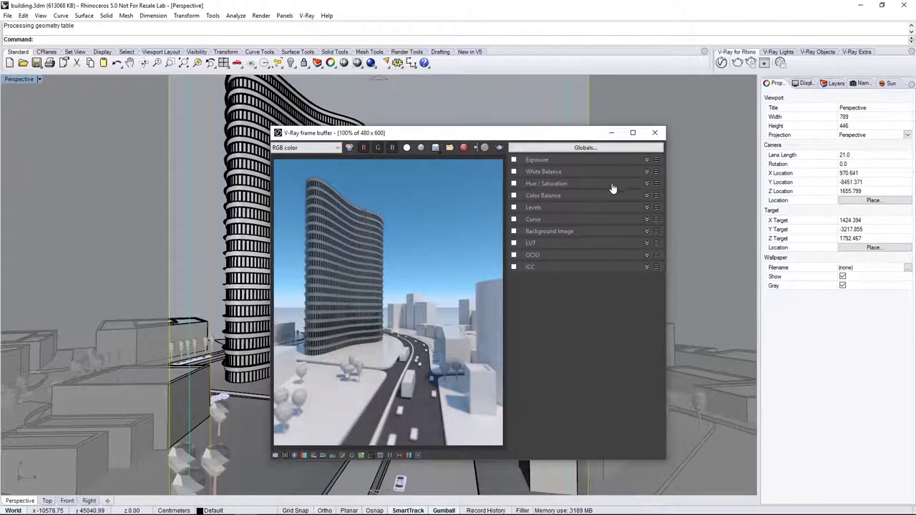
pyautogui.click(646, 160)
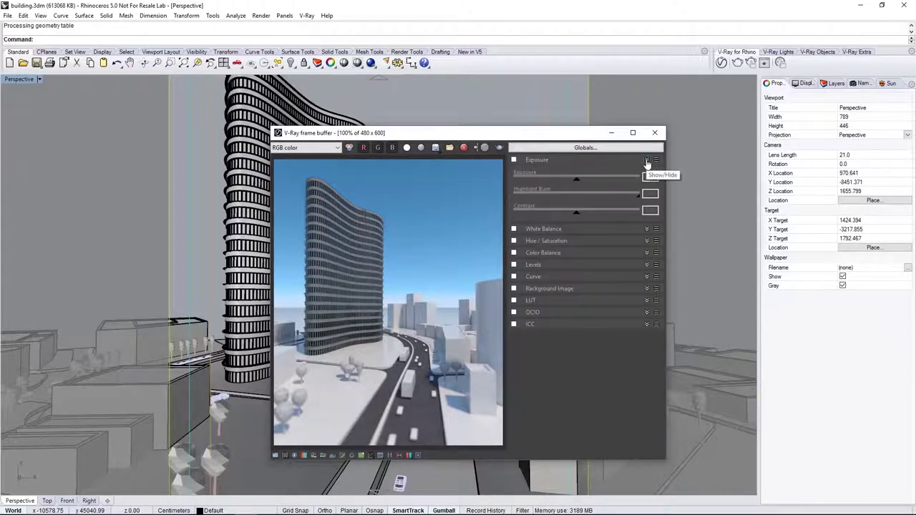
pyautogui.click(513, 161)
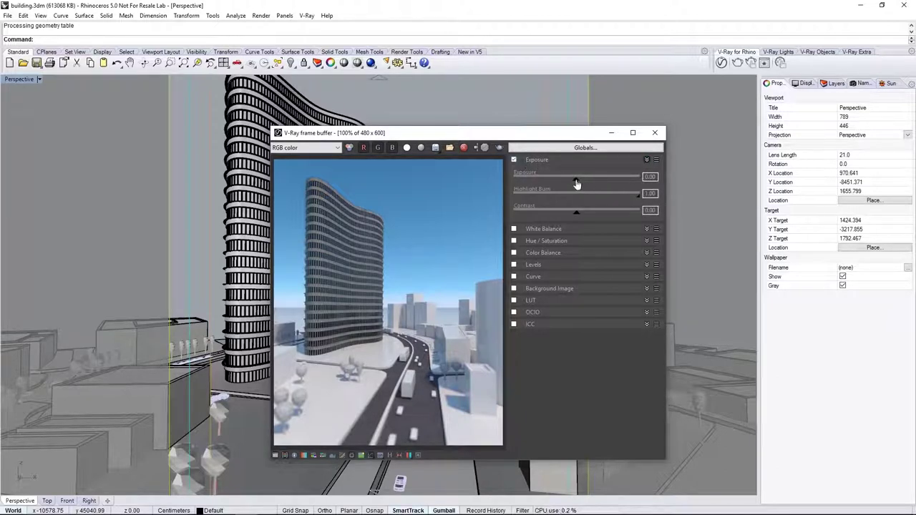
# Set exposure to 0.35 and lower highlight burn to about 0.86.
pyautogui.moveTo(577, 184); pyautogui.dragTo(583, 183)
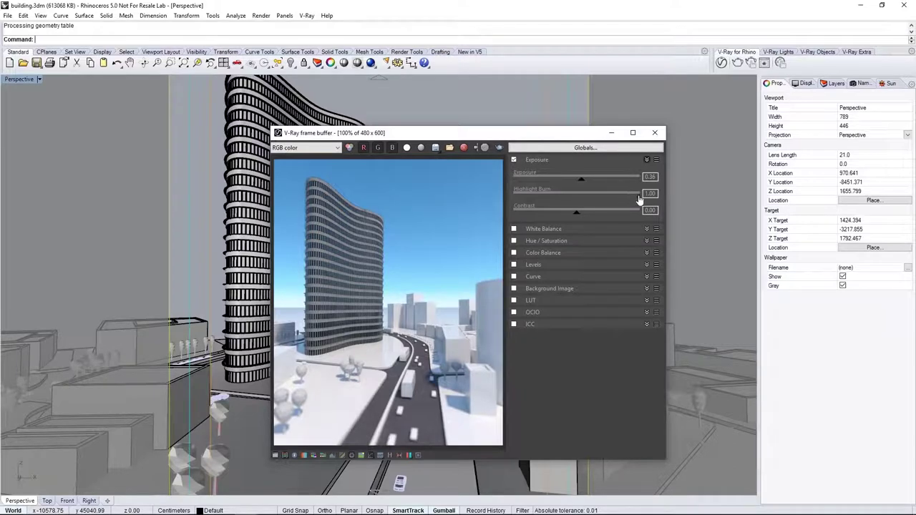
pyautogui.moveTo(638, 200); pyautogui.dragTo(618, 202)
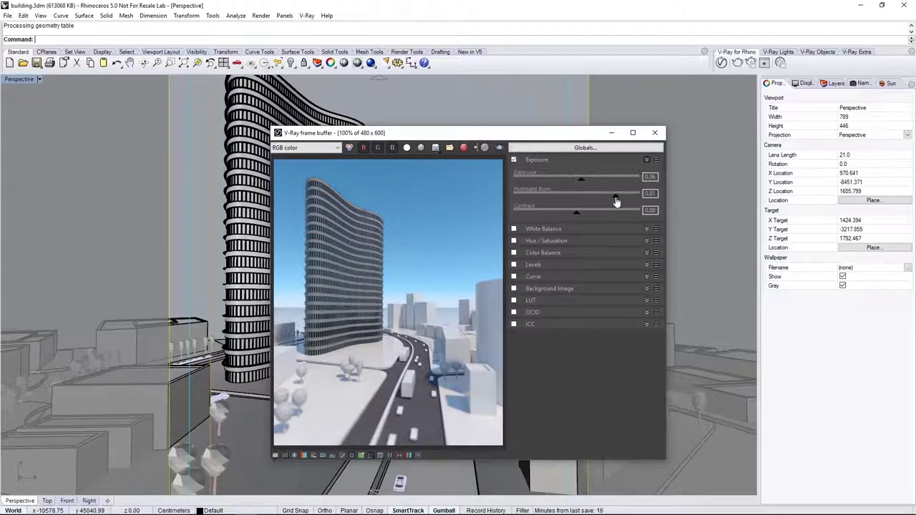
pyautogui.click(647, 163)
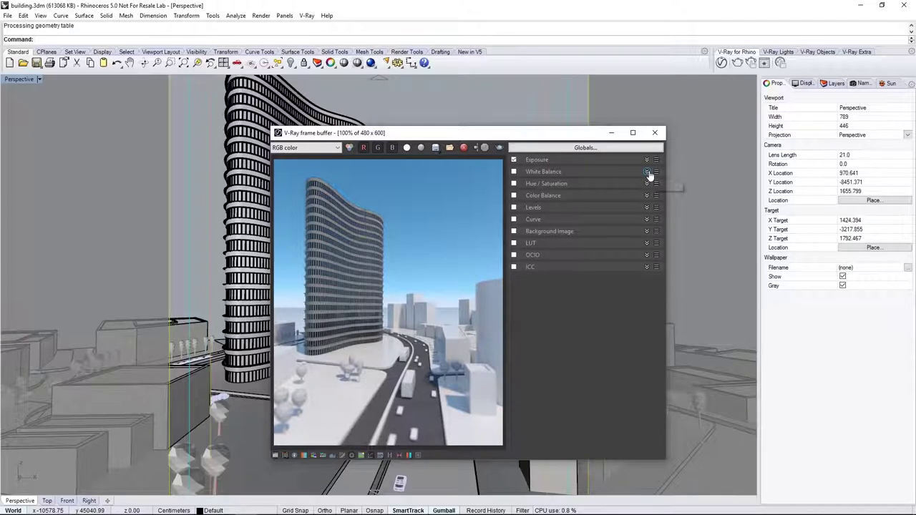
# Enable White Balance and shift its temperature slightly.
pyautogui.click(647, 172)
pyautogui.click(513, 172)
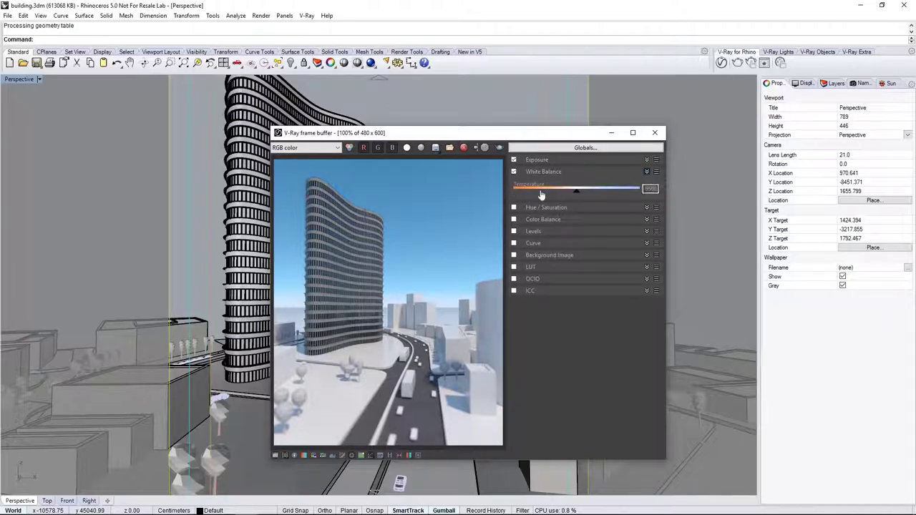
pyautogui.moveTo(575, 191); pyautogui.dragTo(585, 196)
pyautogui.click(648, 174)
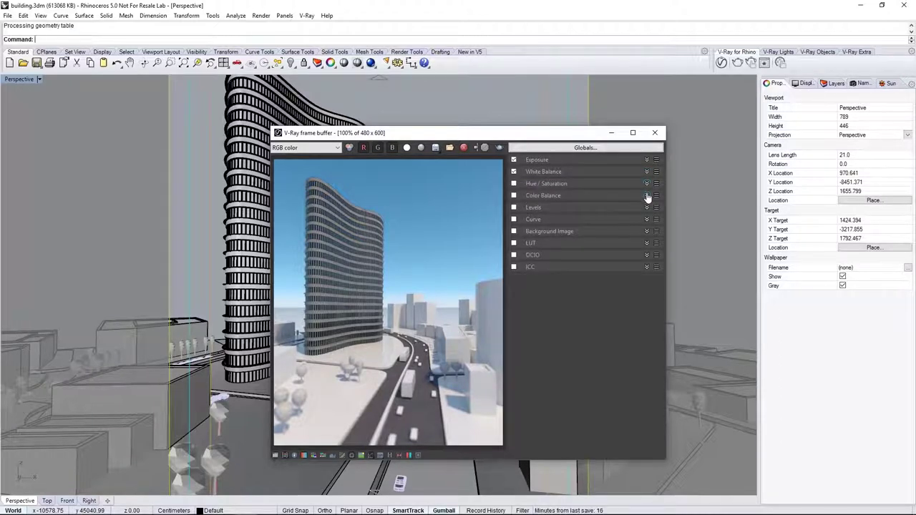
# Set the Color Balance cyan–red value to about 0.02.
pyautogui.click(647, 196)
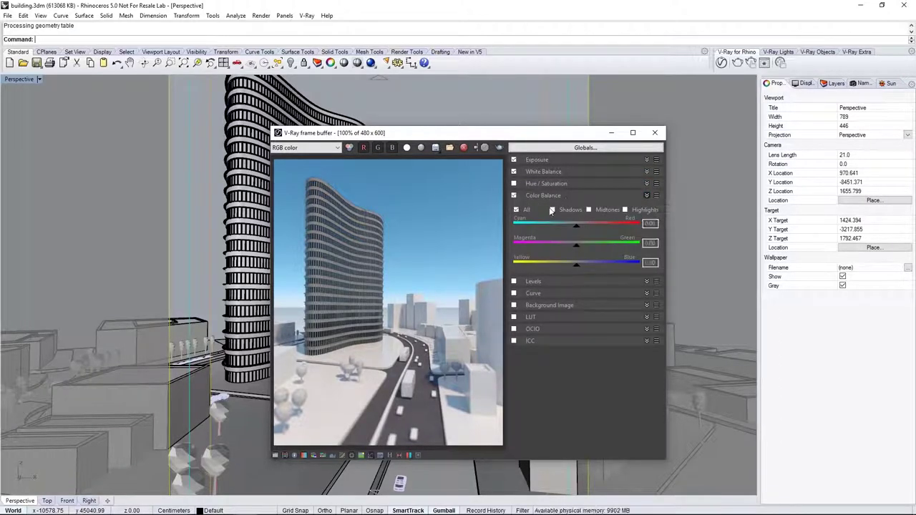
pyautogui.click(577, 230)
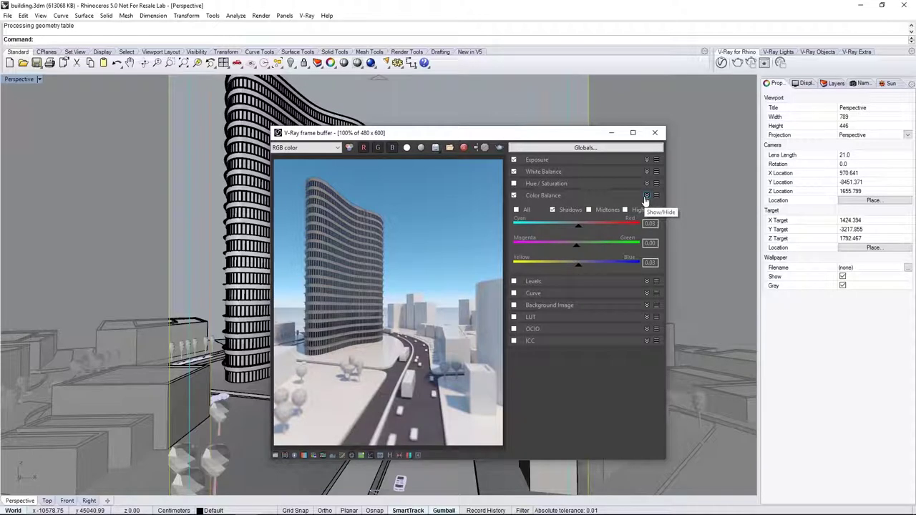
pyautogui.click(646, 195)
# Enable the Curve correction, add a control point and bend the curve upward to brighten.
pyautogui.click(646, 219)
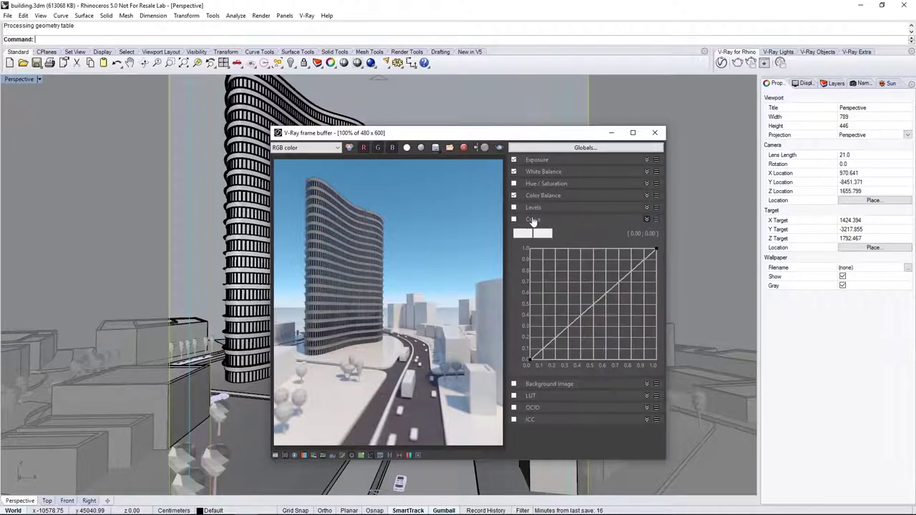
pyautogui.click(513, 219)
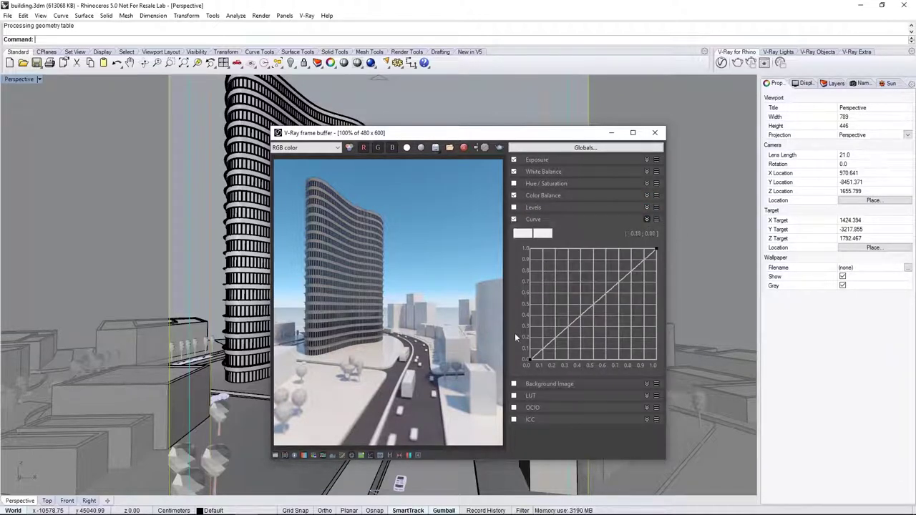
pyautogui.click(570, 335)
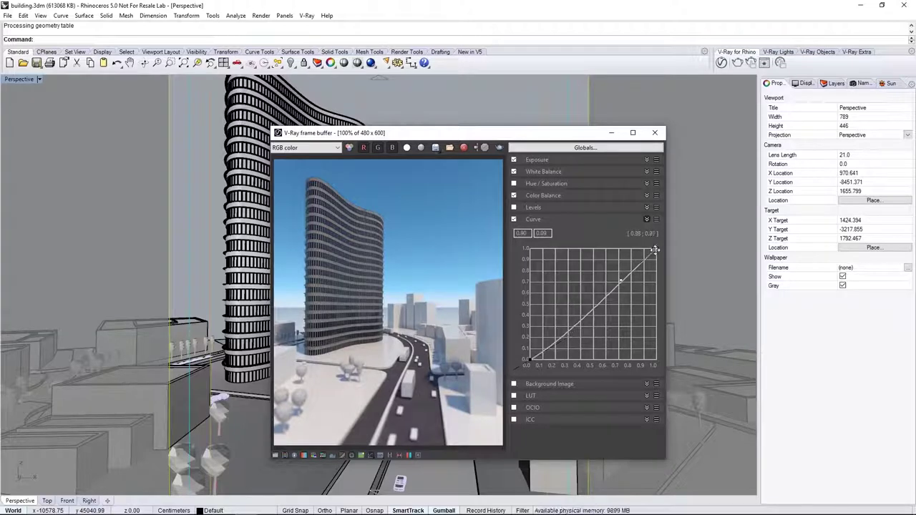
pyautogui.moveTo(619, 276); pyautogui.dragTo(606, 258)
pyautogui.click(647, 219)
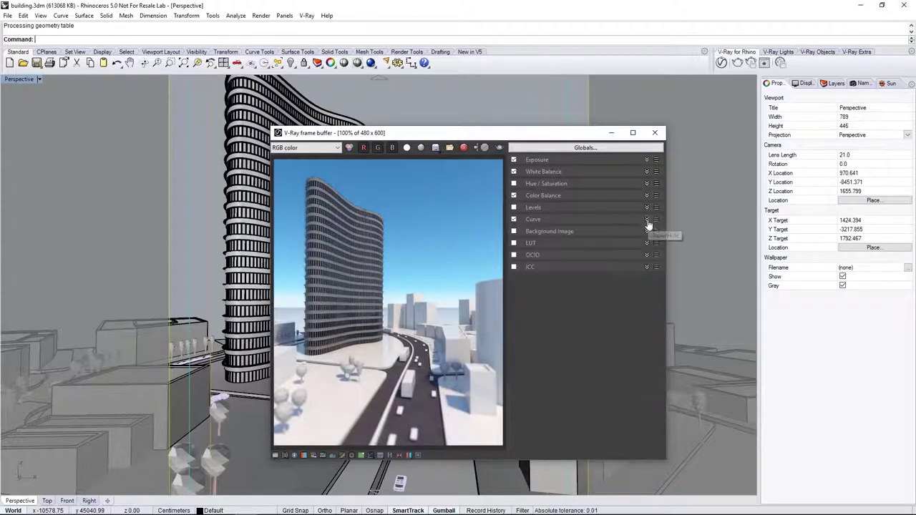
# Hide the corrections panel and nudge the frame buffer window slightly.
pyautogui.click(276, 455)
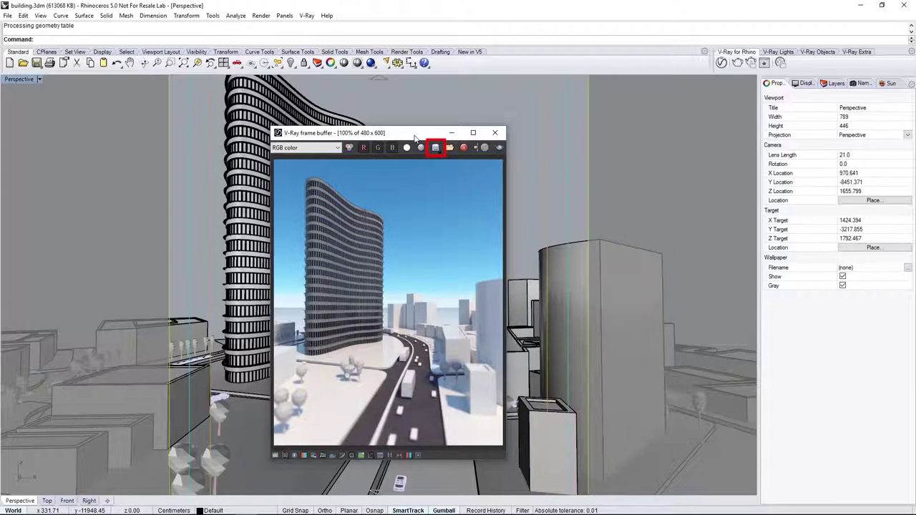
pyautogui.moveTo(415, 137); pyautogui.dragTo(420, 136)
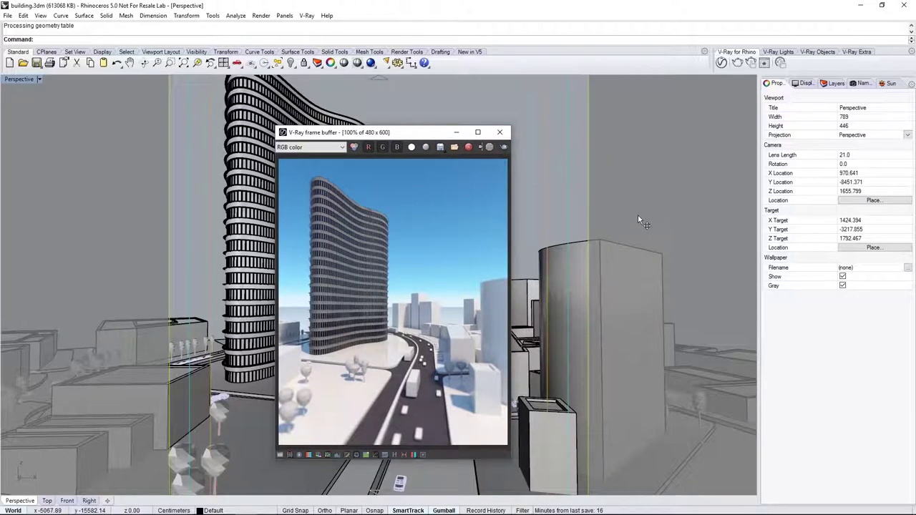